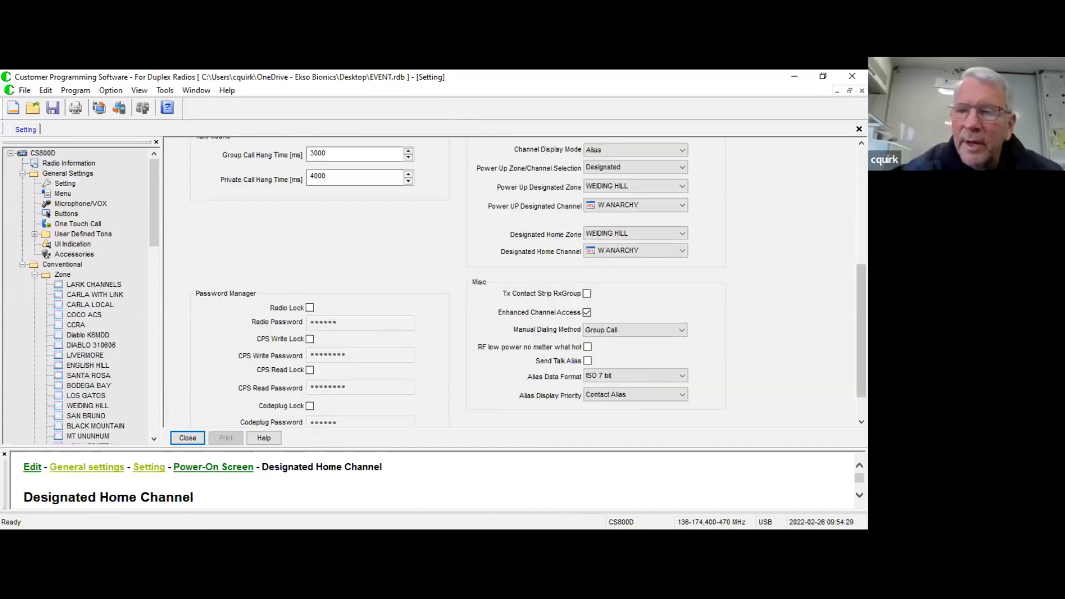
- Review the radio's Basic general settings and check the available Monitor Type options
scroll(510, 283, up, 3)
scroll(510, 283, up, 1)
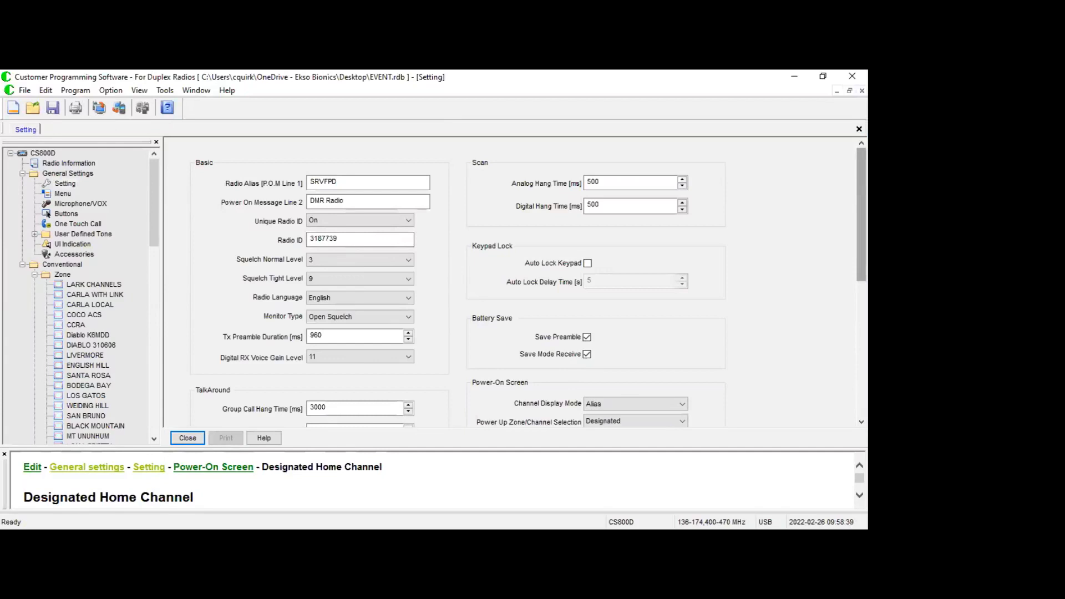
scroll(520, 308, down, 3)
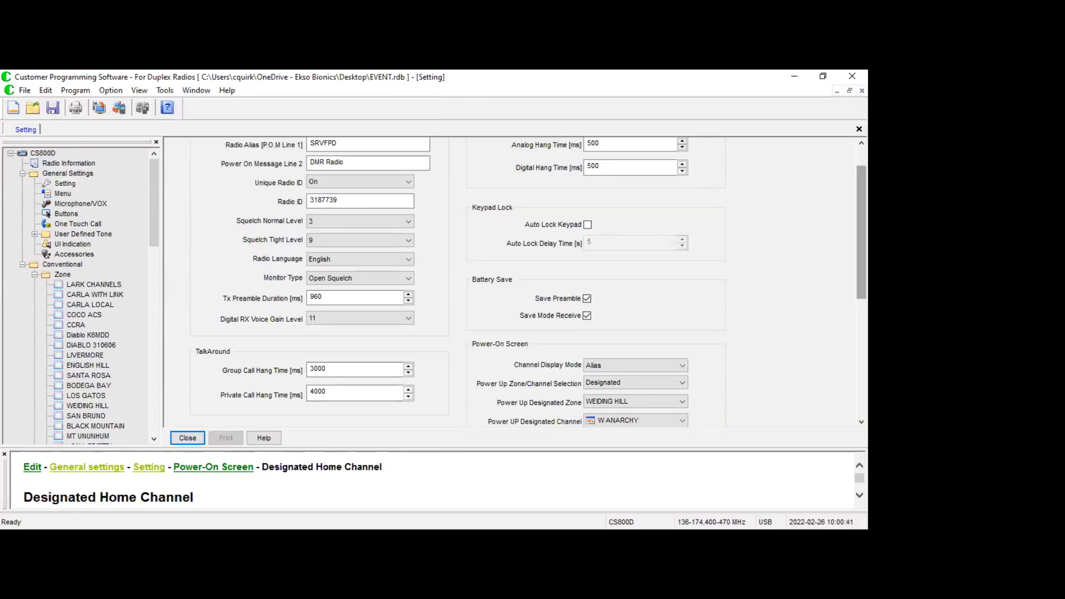
drag(861, 231, 861, 227)
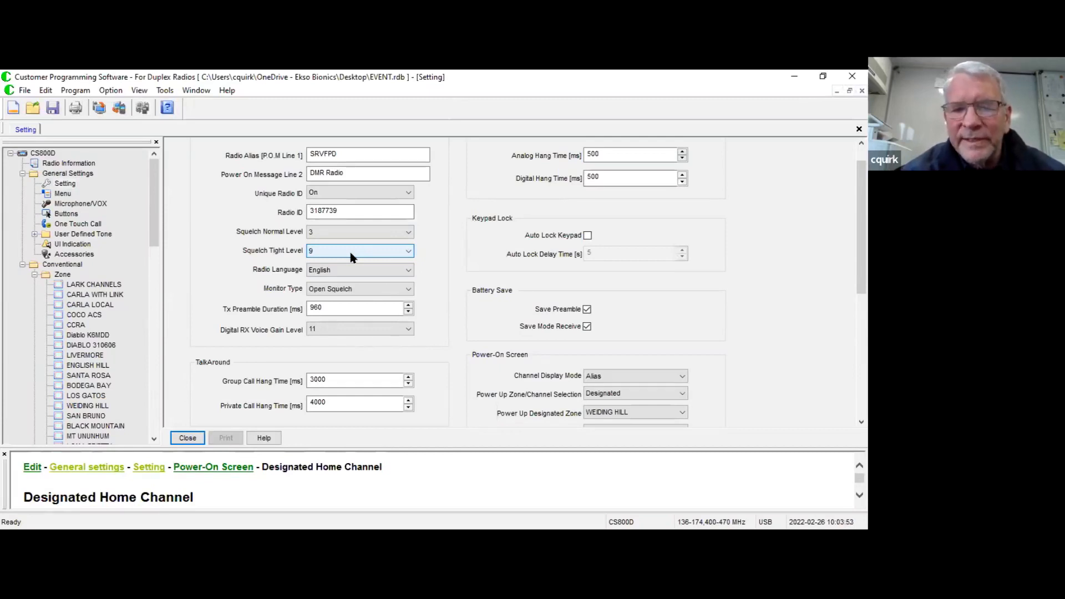
click(348, 240)
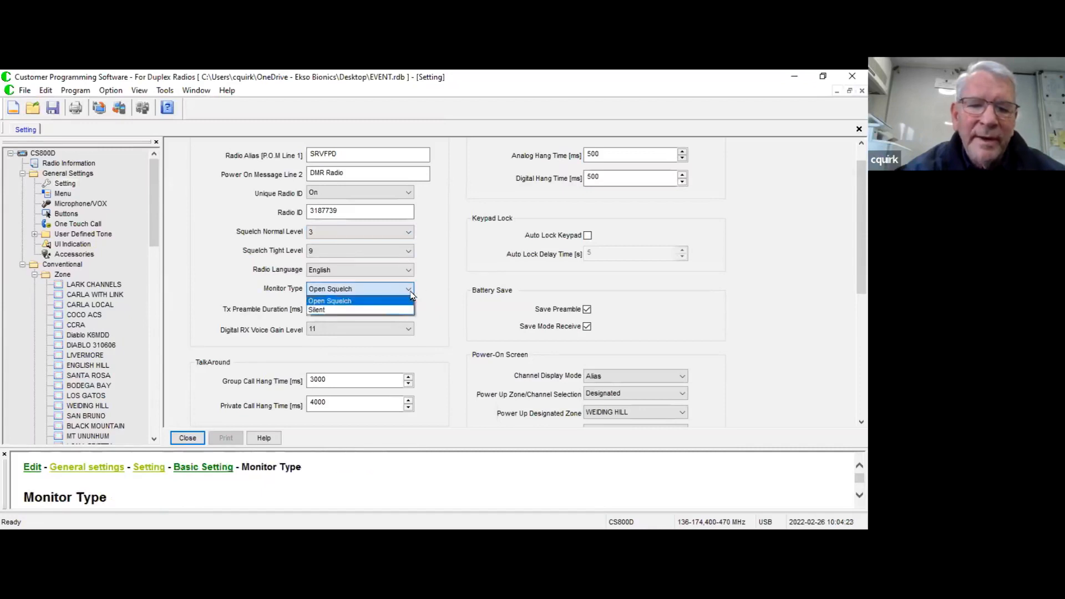
click(371, 289)
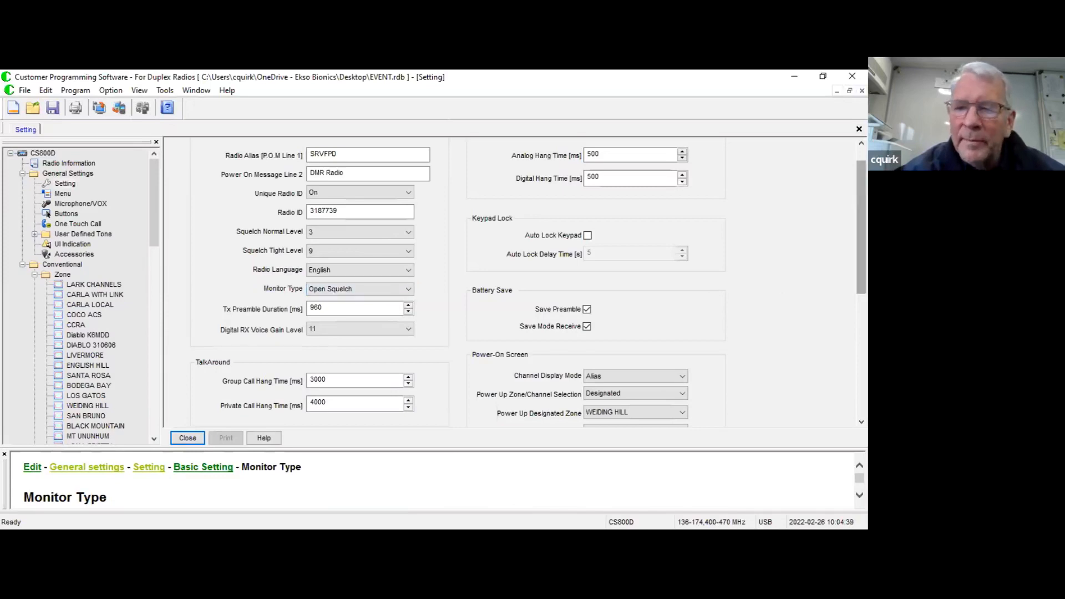
mouse_move(861, 227)
mouse_down()
mouse_move(860, 260)
mouse_move(861, 245)
mouse_up()
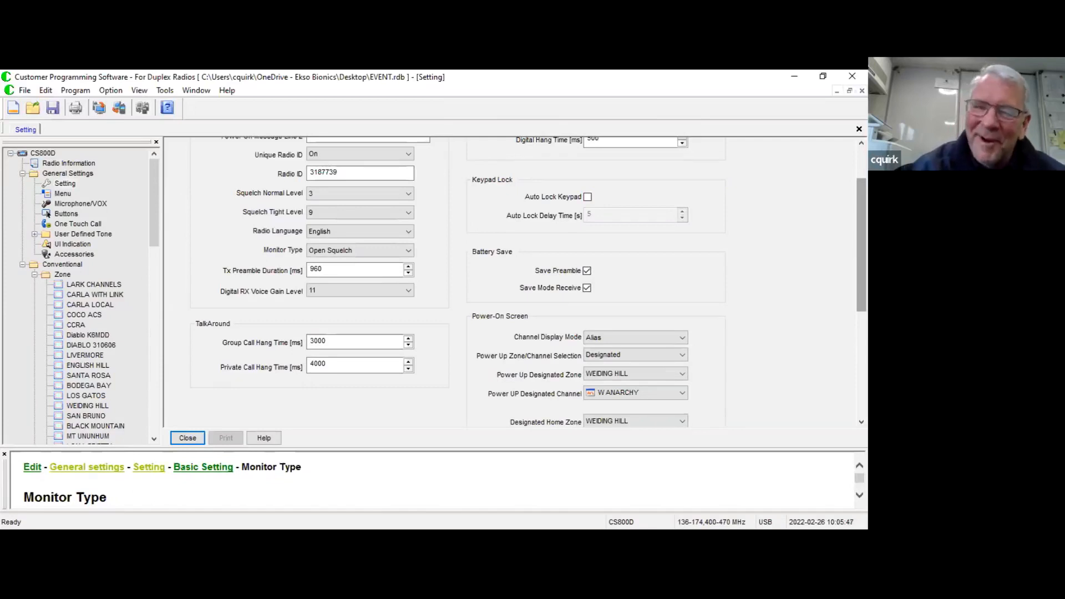
- Review the general settings through to the Misc section, checking the Channel Display Mode options for the power-on screen
scroll(658, 228, up, 3)
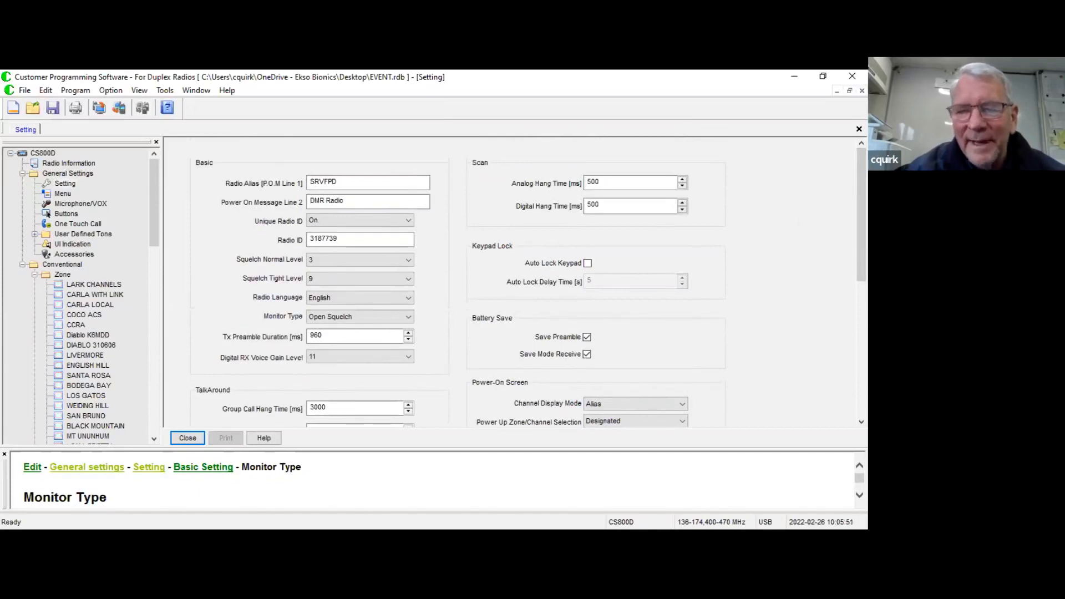
scroll(527, 281, down, 3)
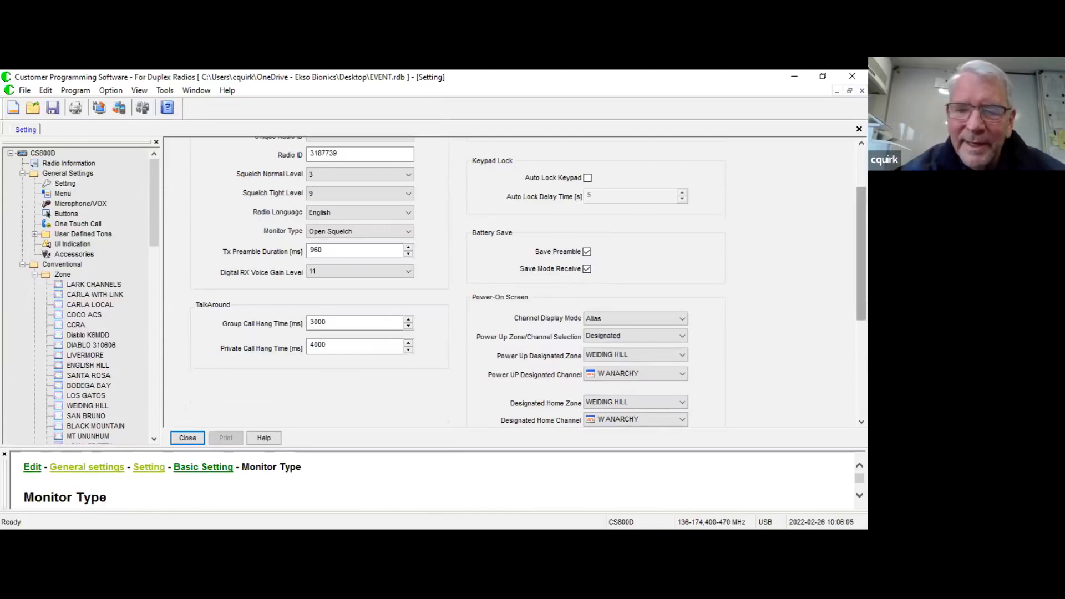
scroll(531, 280, down, 3)
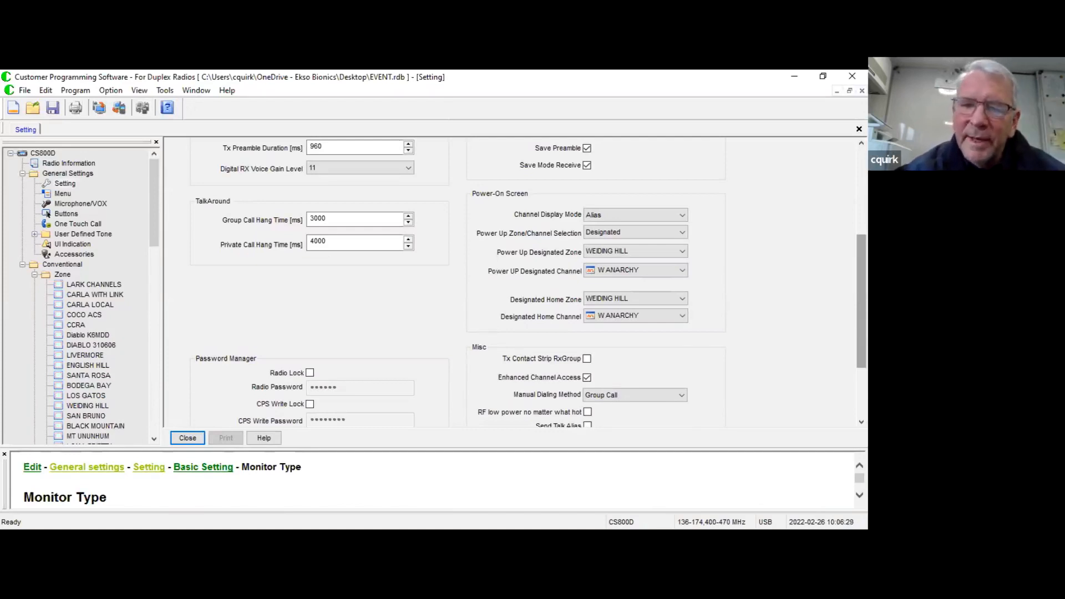
scroll(688, 222, down, 1)
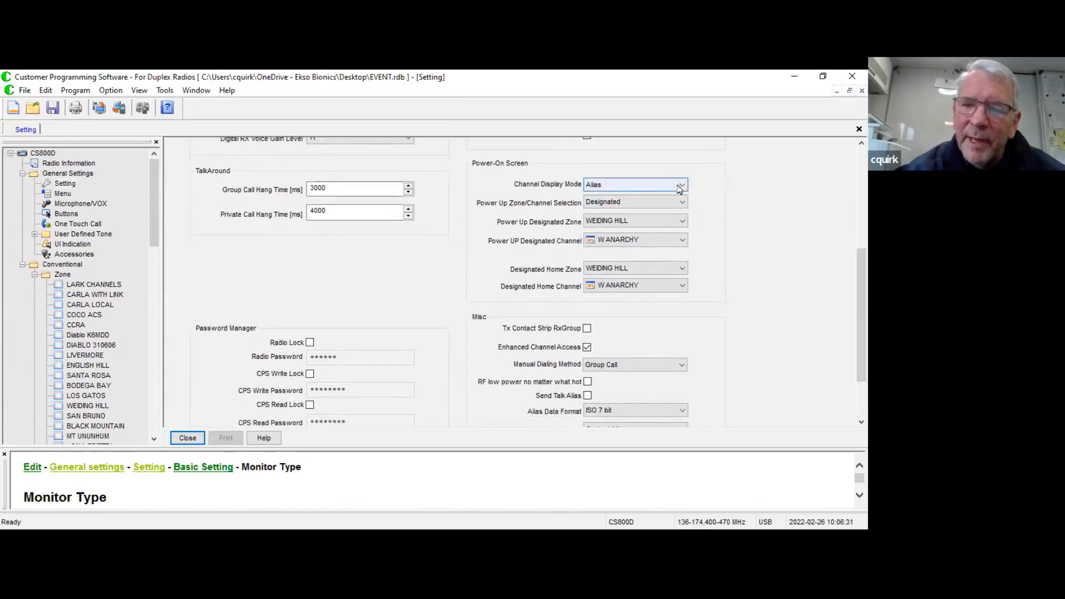
click(683, 185)
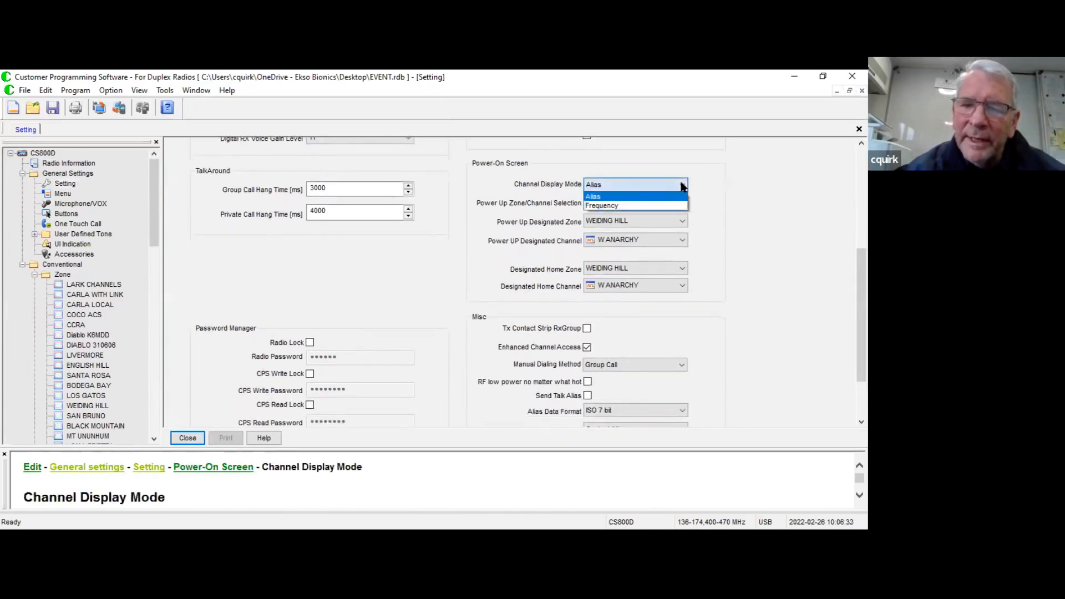
click(682, 185)
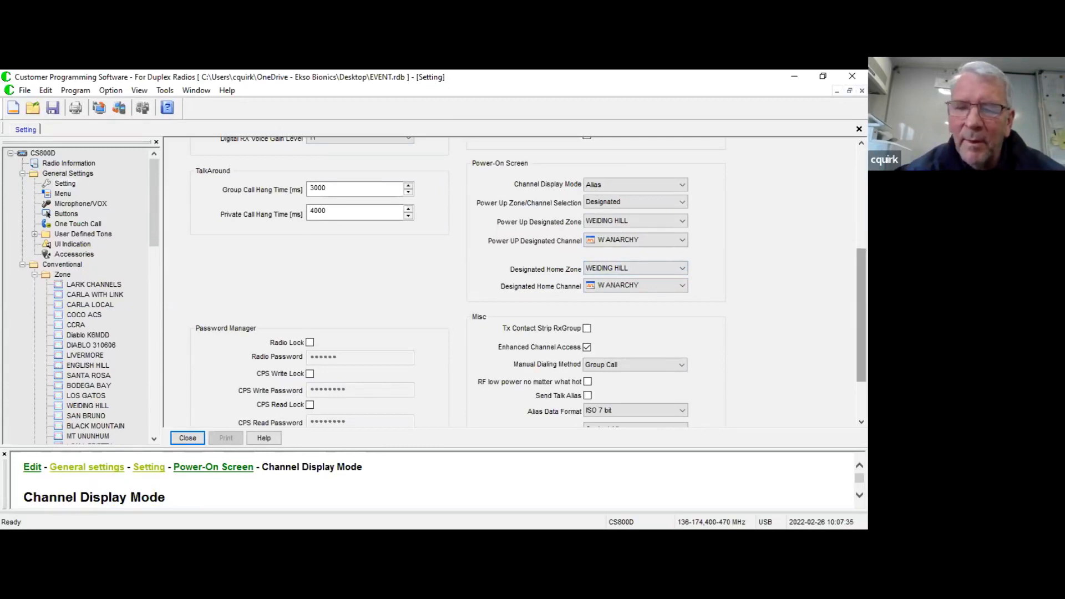
scroll(531, 281, down, 3)
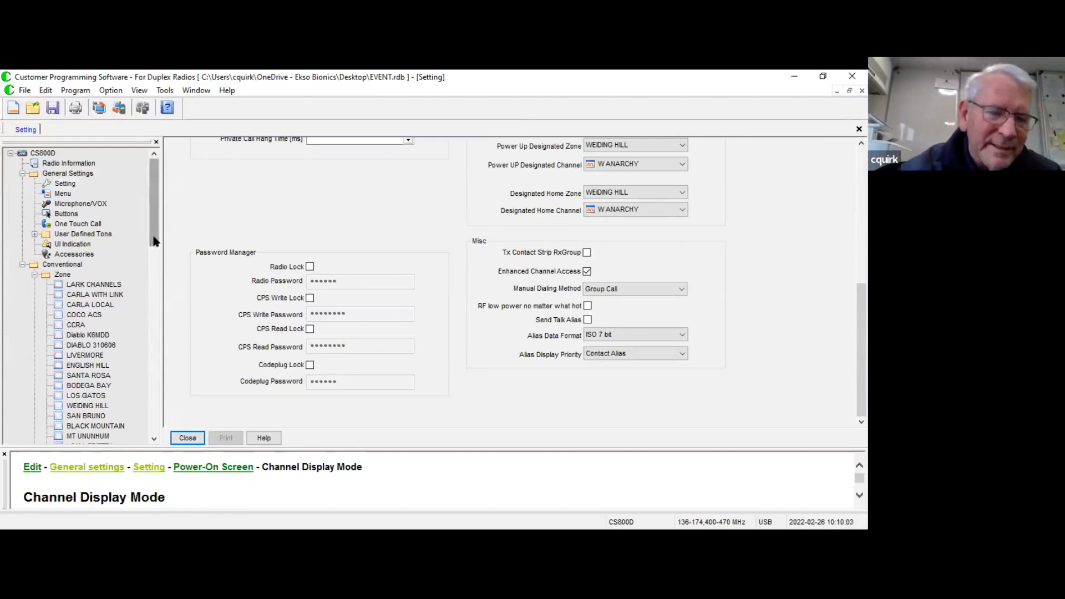
- Collapse the Conventional branch, and open the Buttons and One Touch Call pages of the General Settings
drag(155, 240, 156, 285)
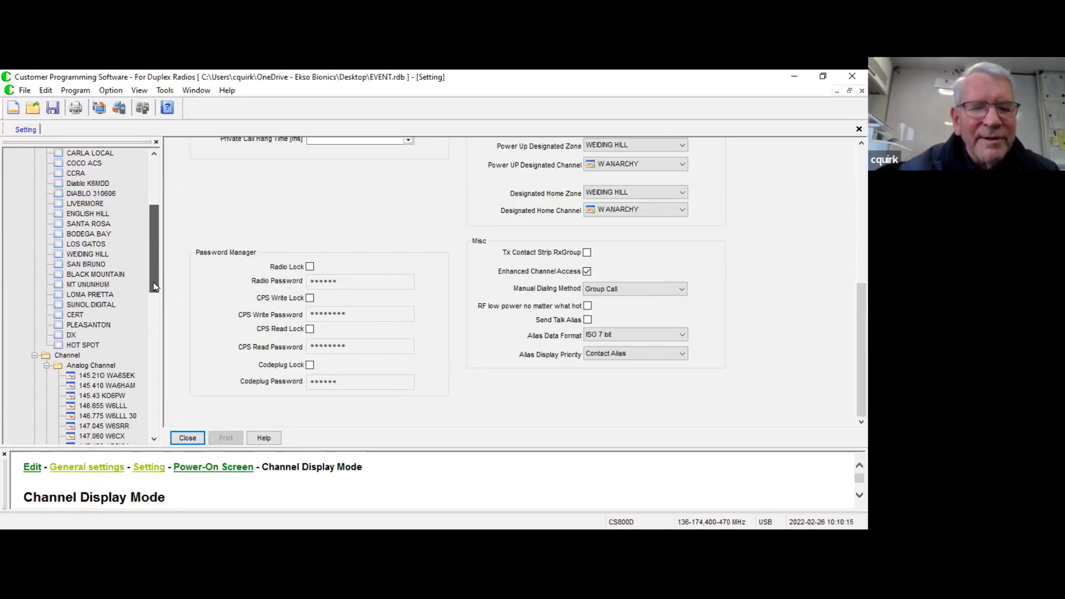
drag(154, 287, 154, 229)
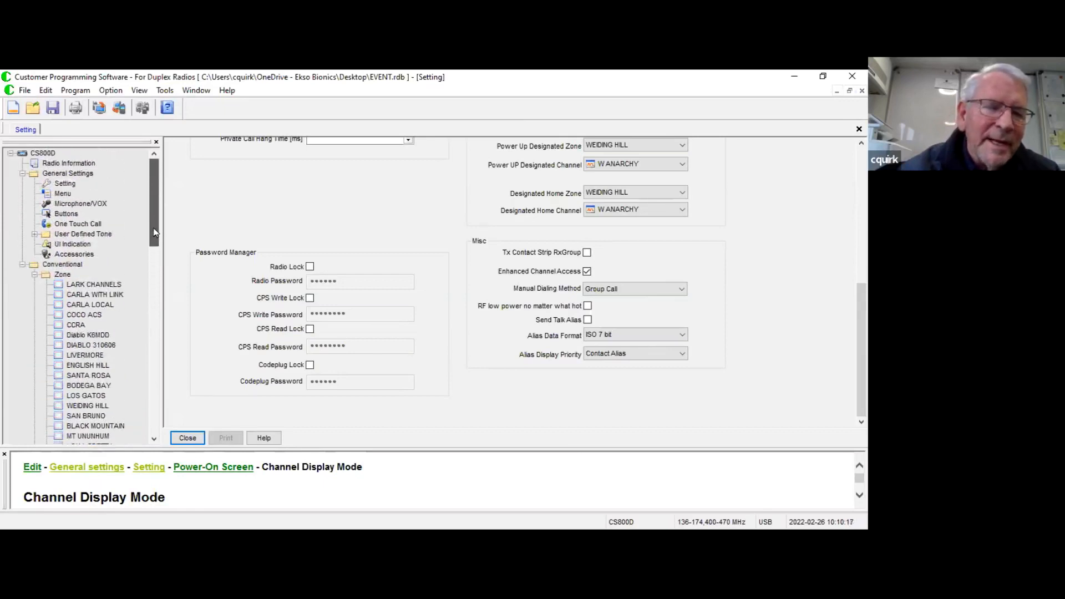
click(22, 265)
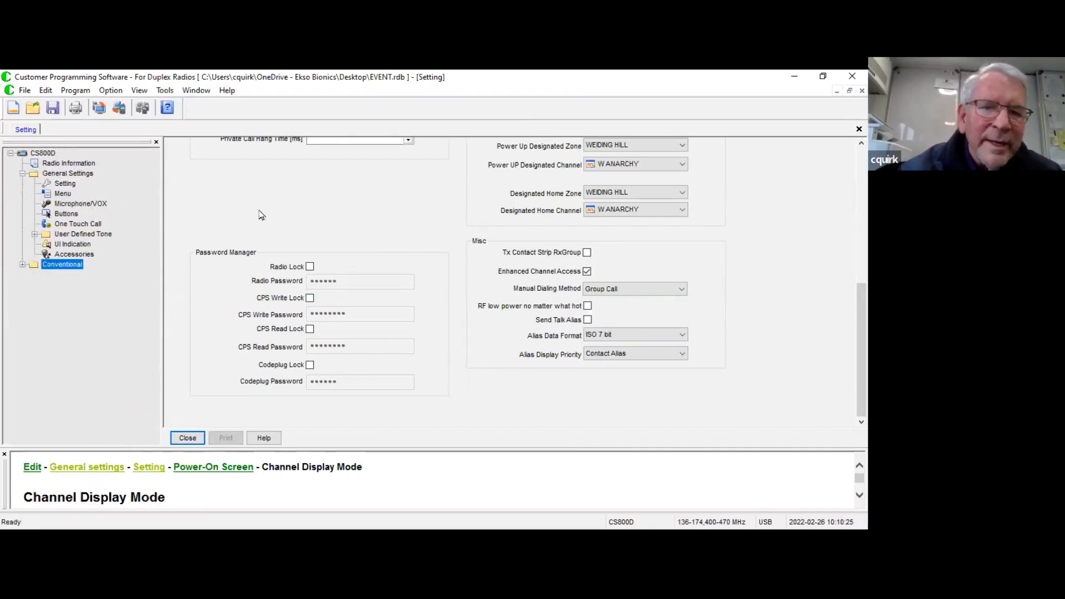
drag(861, 350, 860, 214)
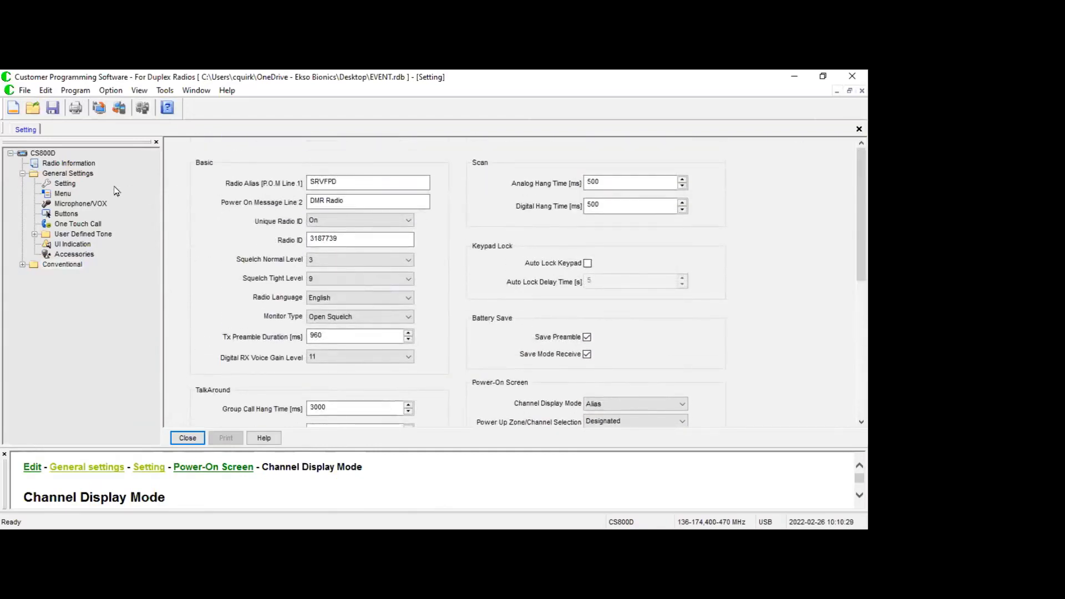
click(62, 186)
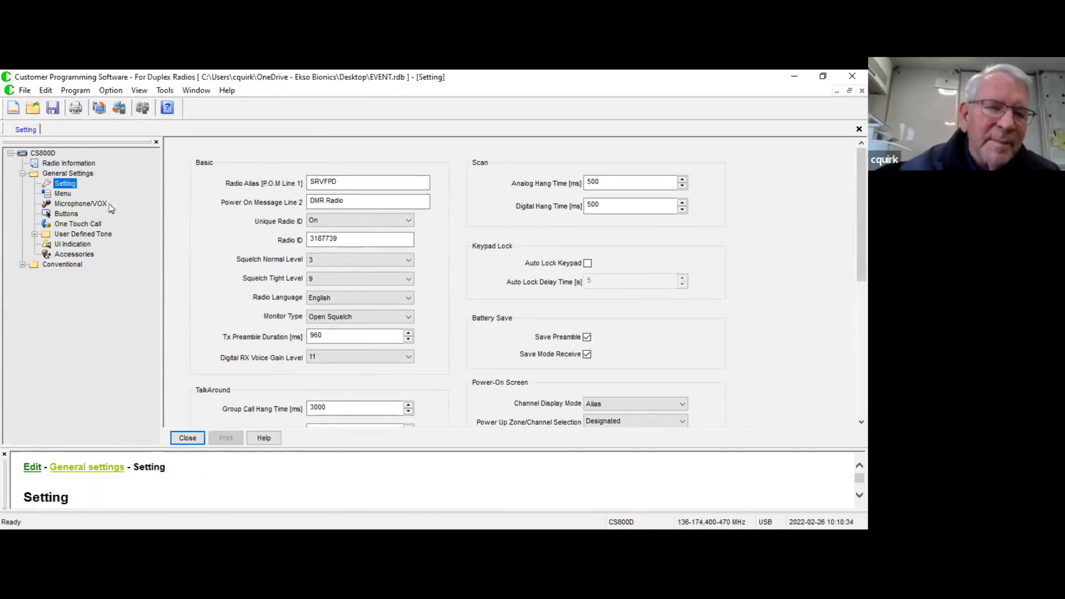
click(69, 214)
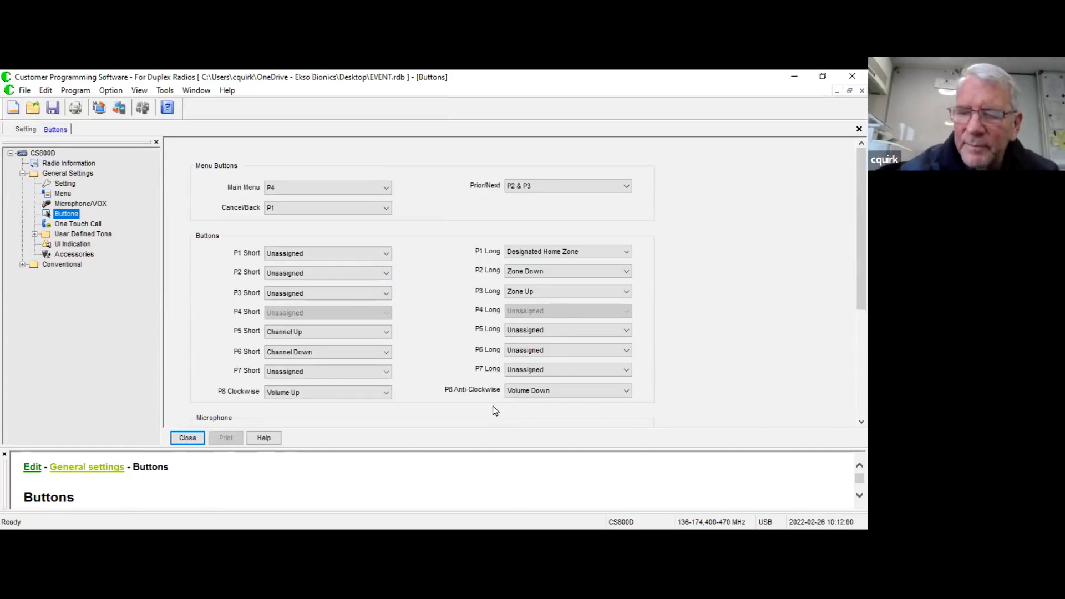
click(82, 226)
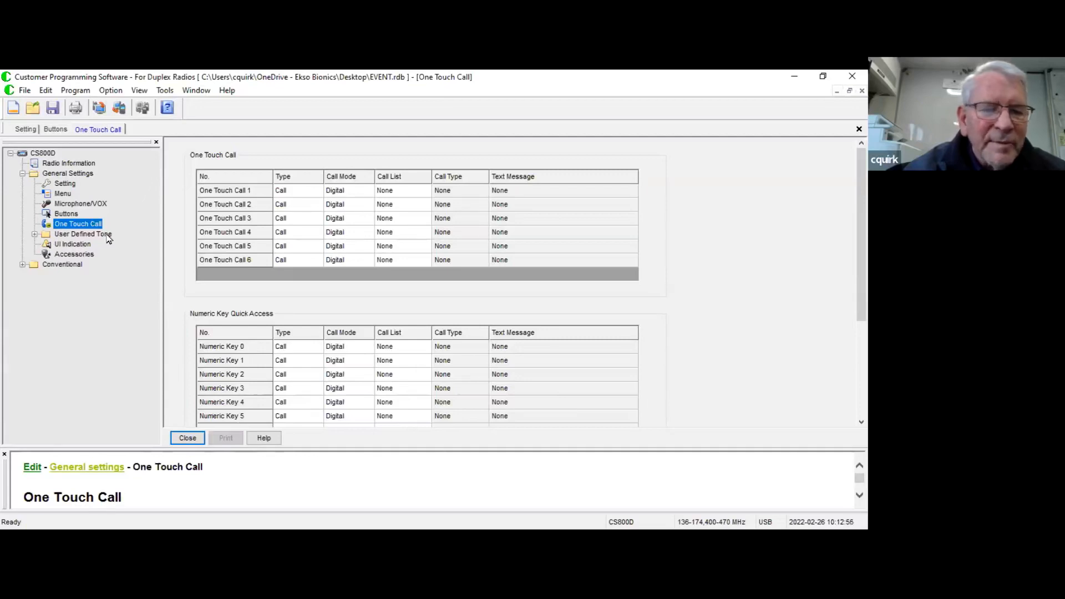
- Expand the Conventional and Digital Channel branches and look through the listed zones, analog channels and digital channels
click(22, 265)
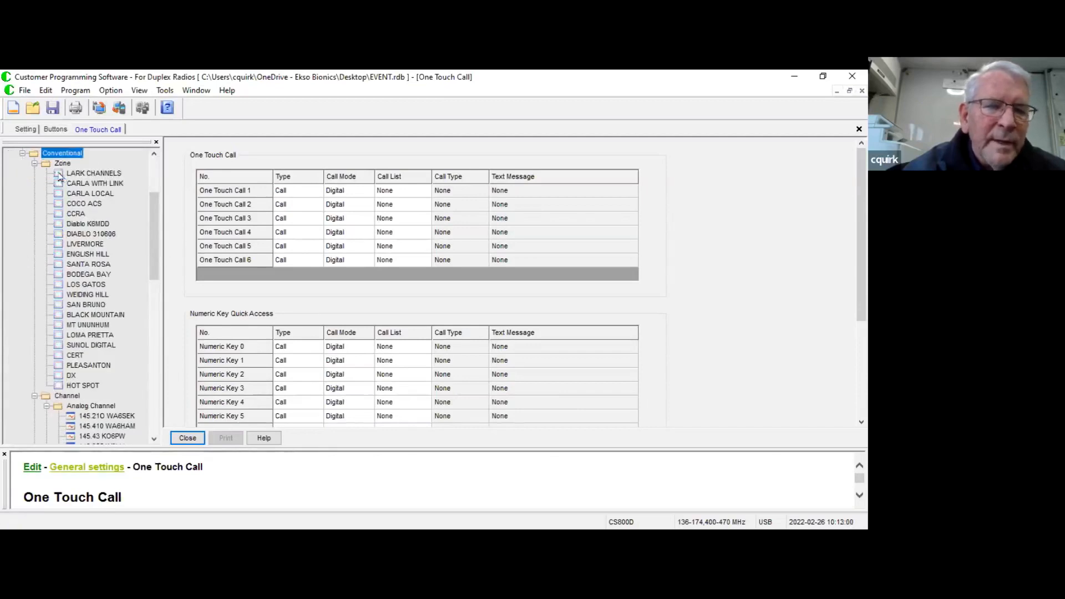
drag(154, 229, 156, 392)
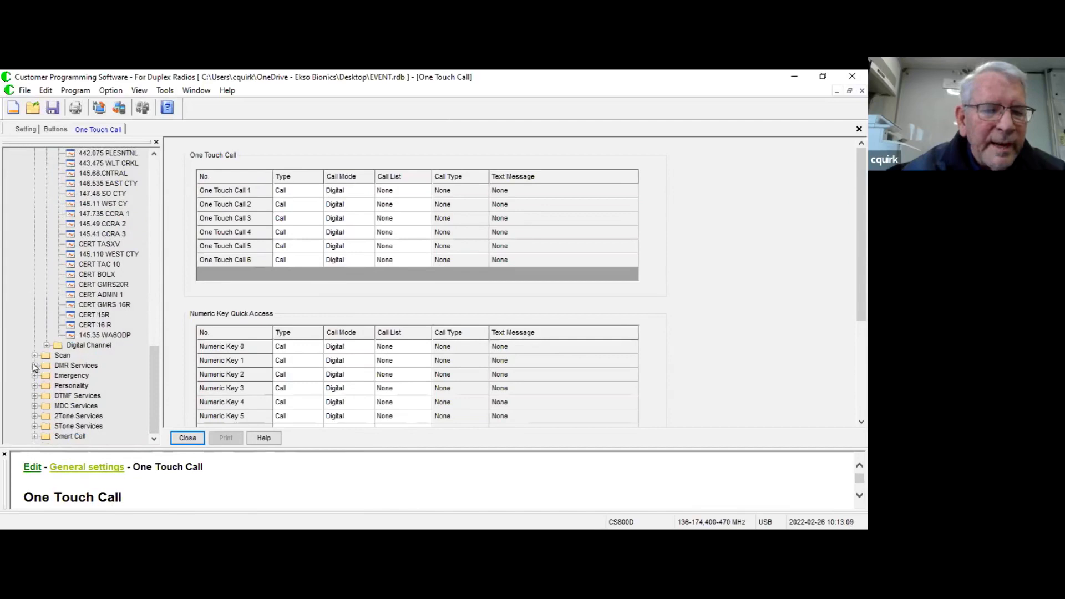
click(47, 345)
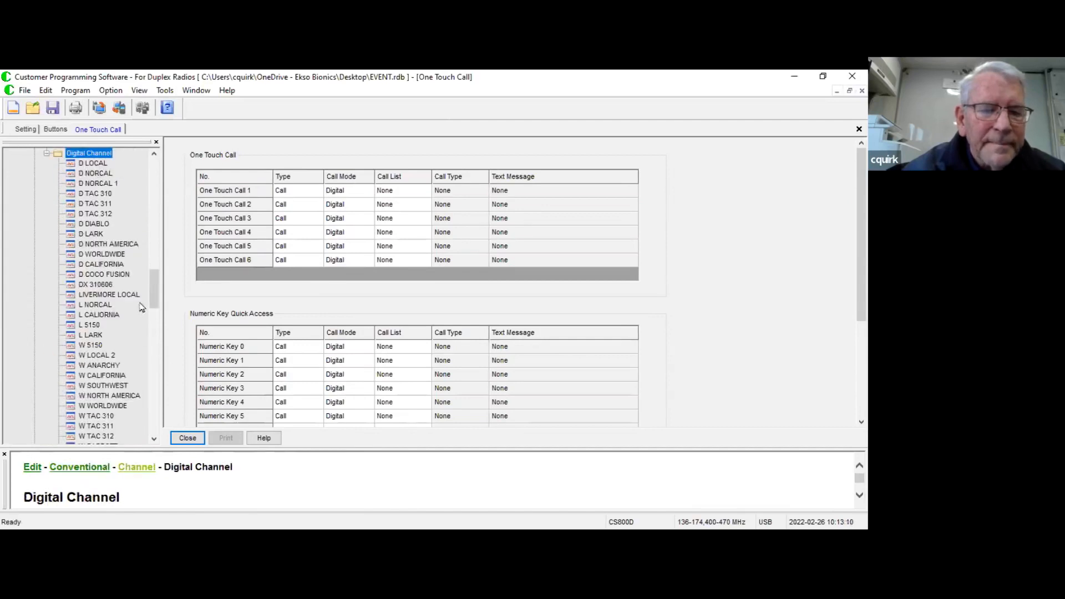
drag(154, 302, 153, 425)
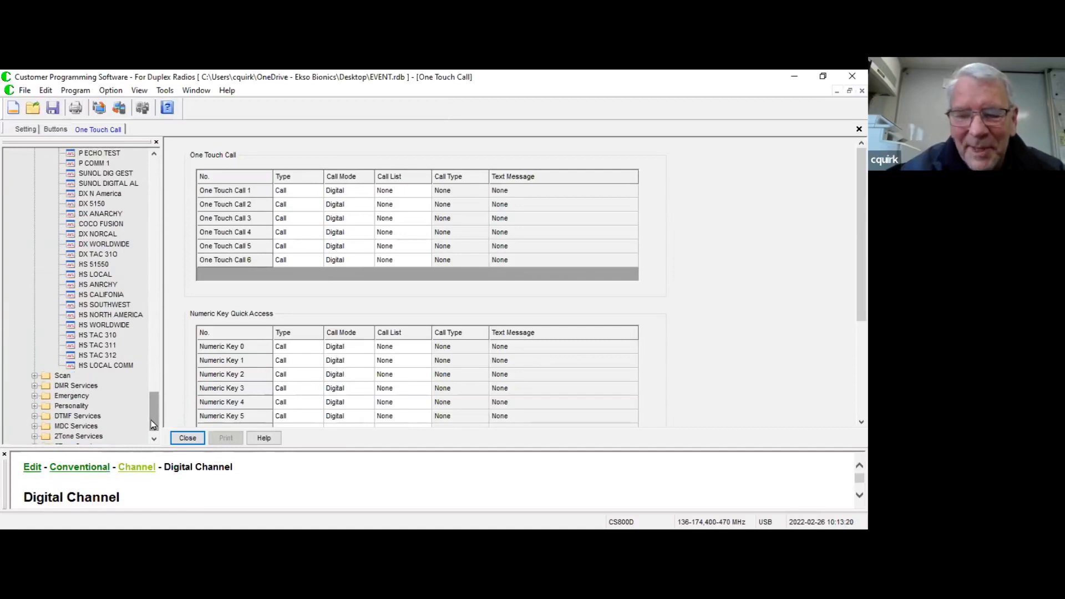
drag(153, 425, 150, 219)
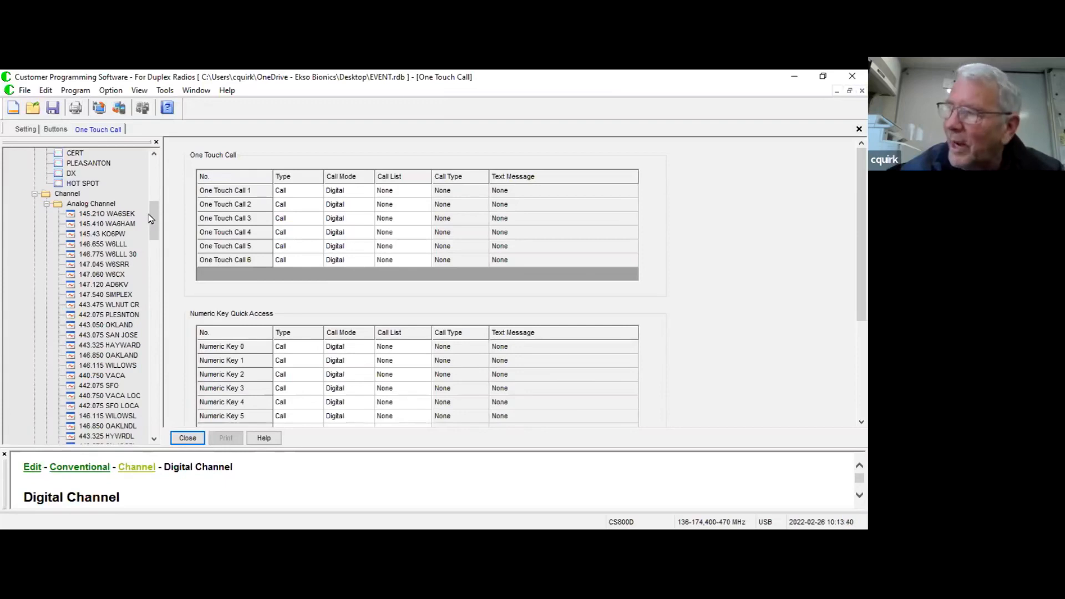
- Open the analog channel 145.21O WA6SEK and review its receive and transmit settings
double_click(110, 214)
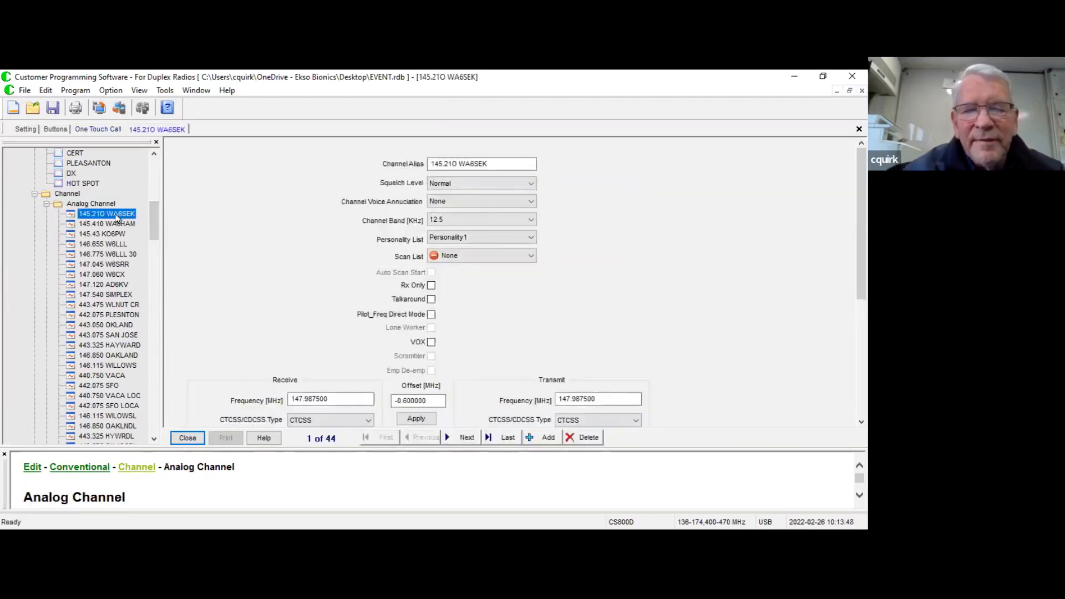
drag(862, 238, 861, 333)
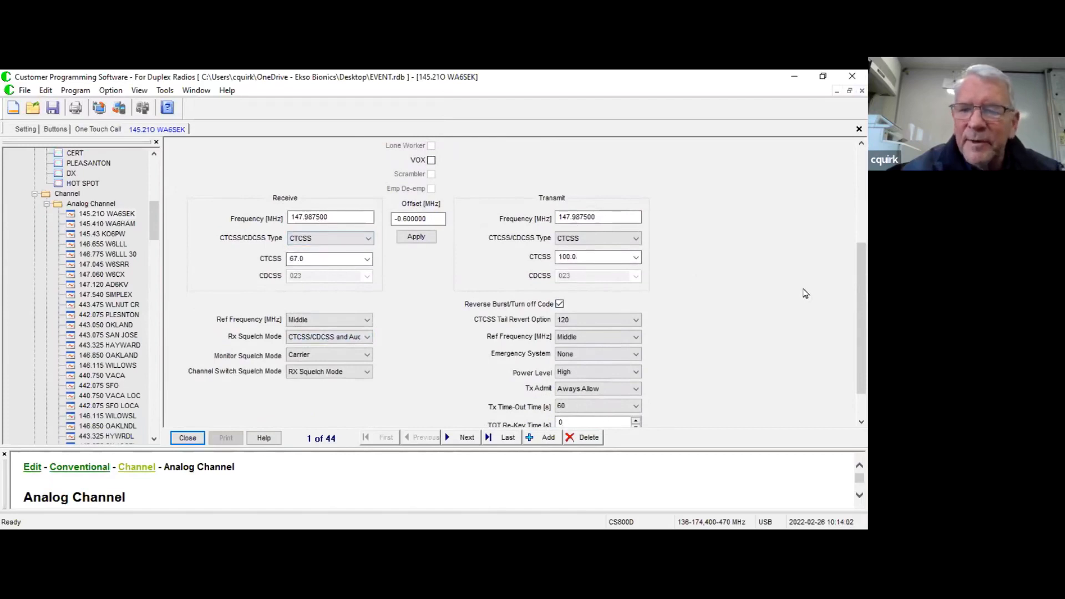
drag(862, 311, 862, 240)
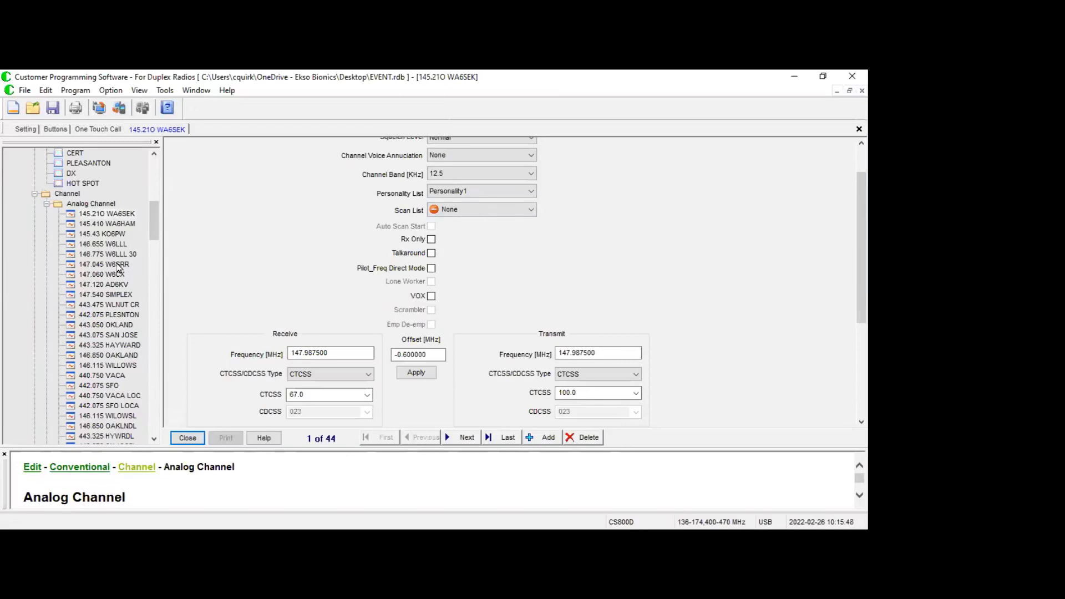
- Check the Personality List and Squelch Level options of the open analog channel
click(485, 192)
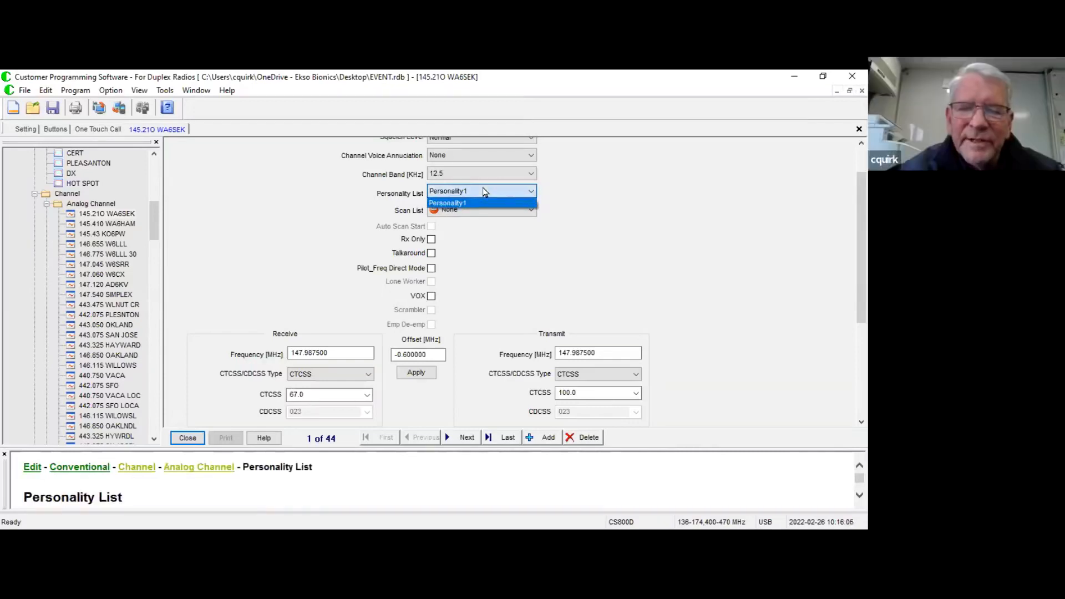
click(484, 191)
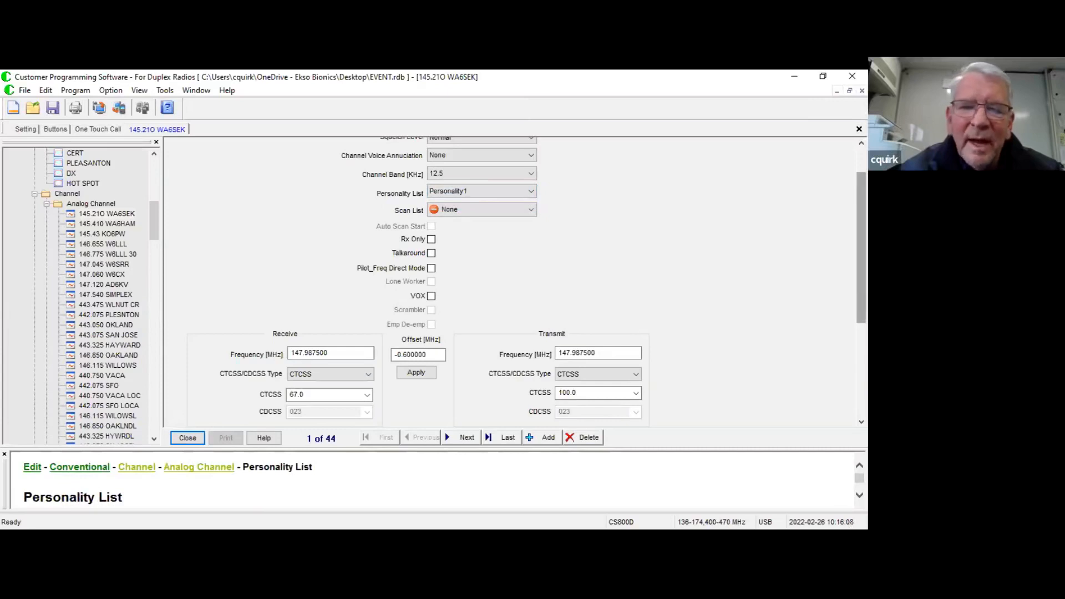
scroll(531, 280, up, 1)
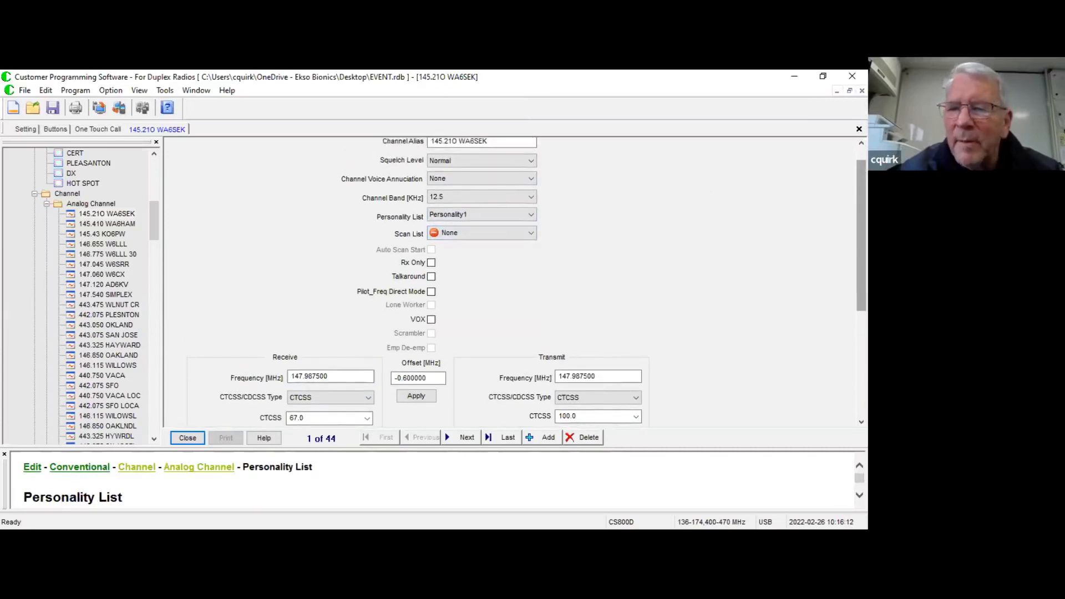
scroll(445, 431, up, 1)
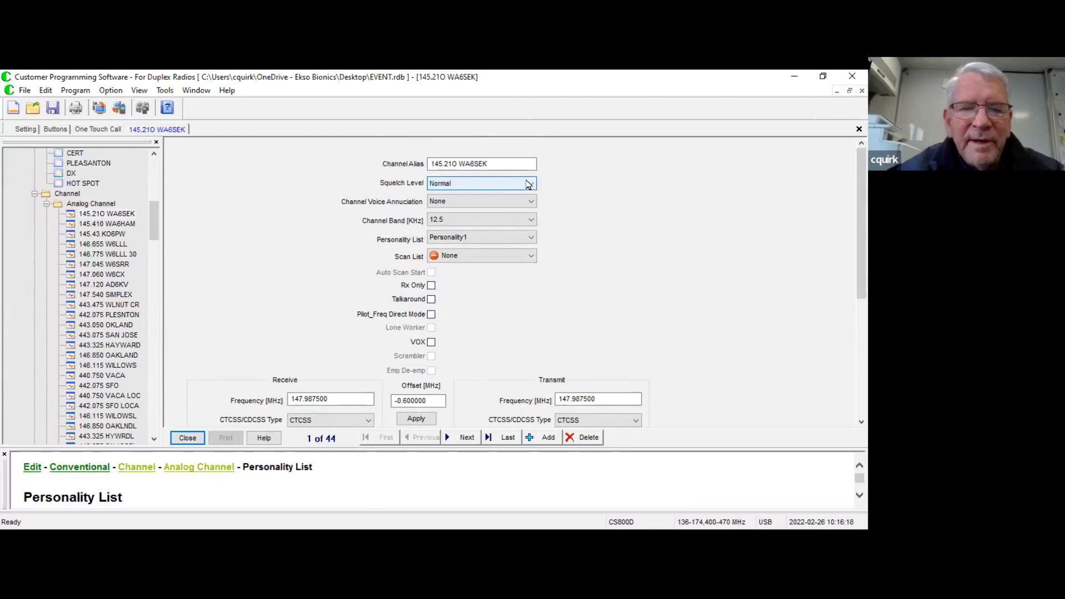
click(529, 184)
click(529, 184)
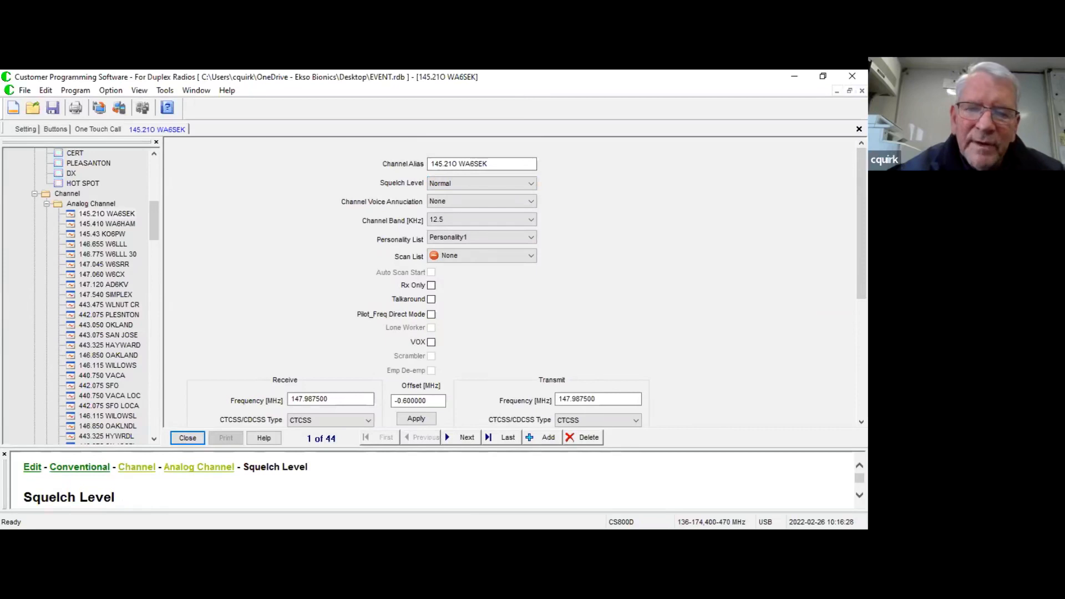
- Apply the -0.600000 MHz offset to the transmit frequency of analog channel 145.21O WA6SEK
click(499, 163)
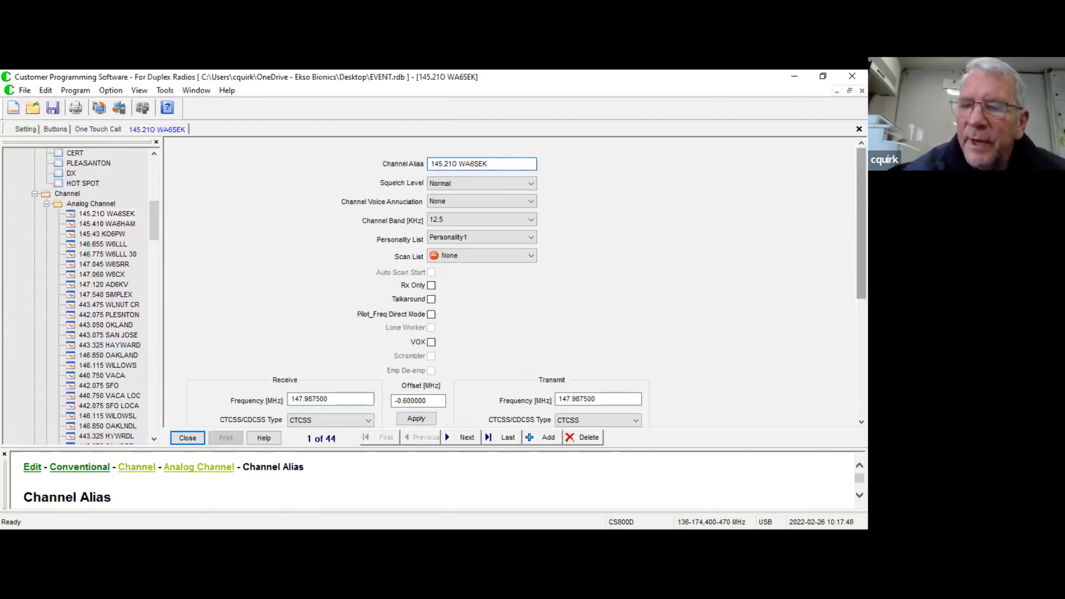
scroll(431, 272, down, 5)
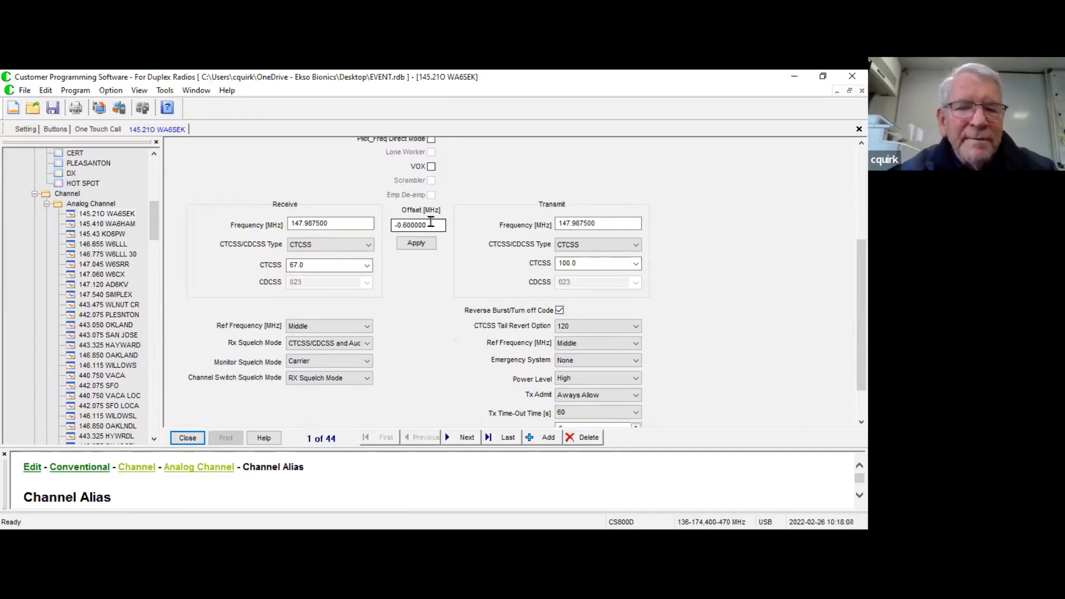
click(426, 244)
click(415, 248)
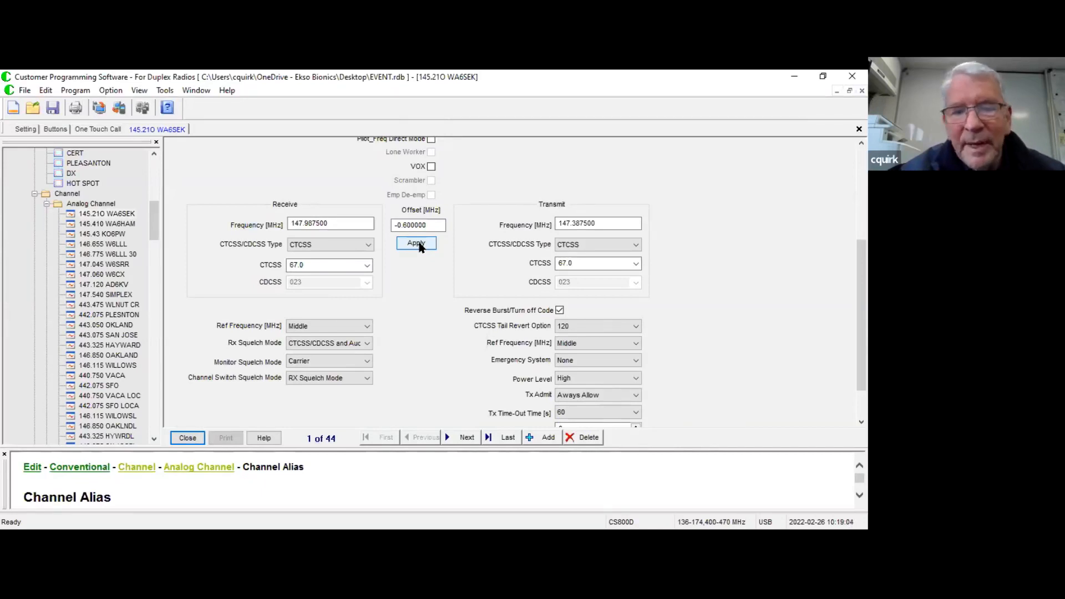
- Check the Rx Squelch Mode options and the receive CTCSS/CDCSS type options, keeping CTCSS/CDCSS and Audio and CTCSS selected
click(367, 344)
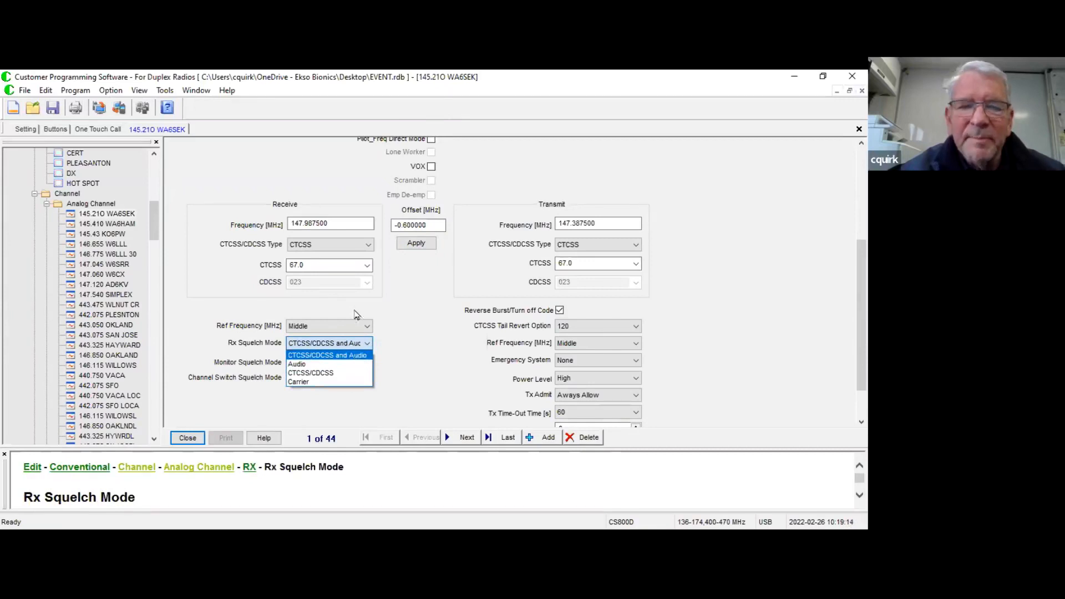
click(353, 246)
click(353, 246)
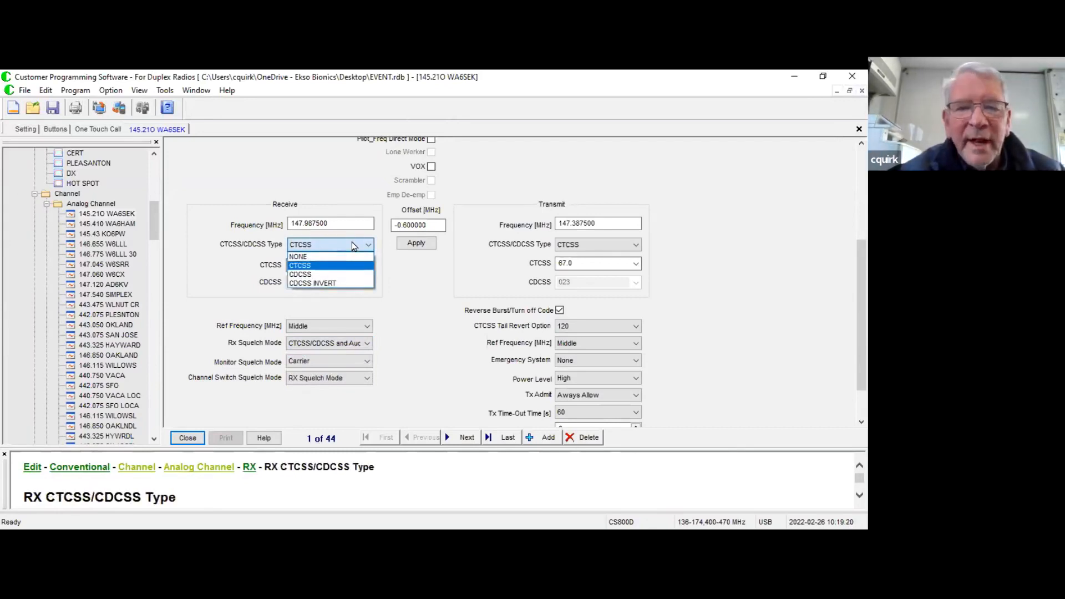
click(318, 265)
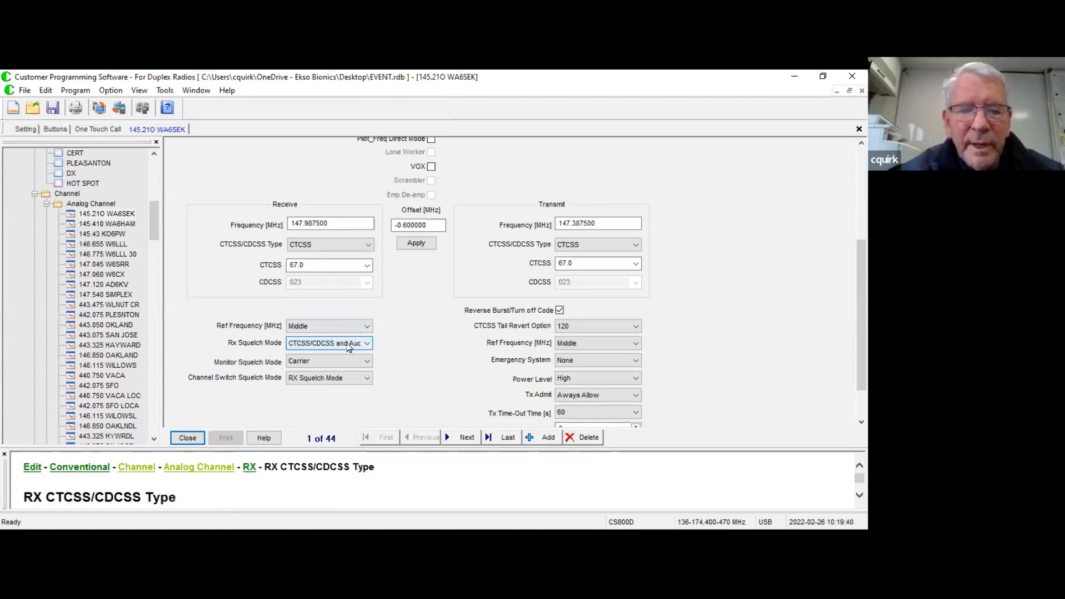
click(359, 344)
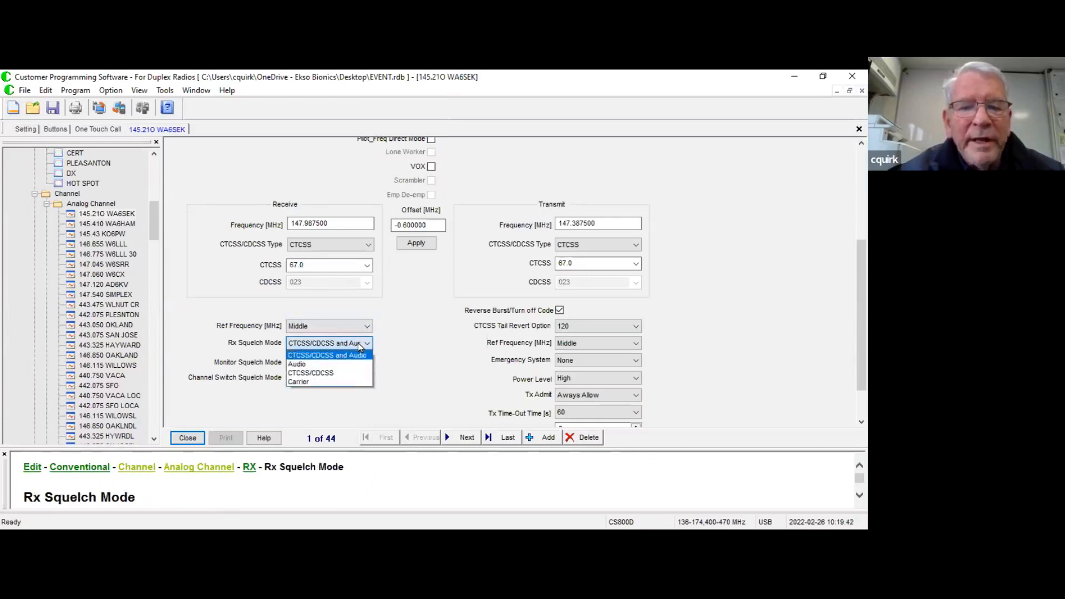
click(325, 344)
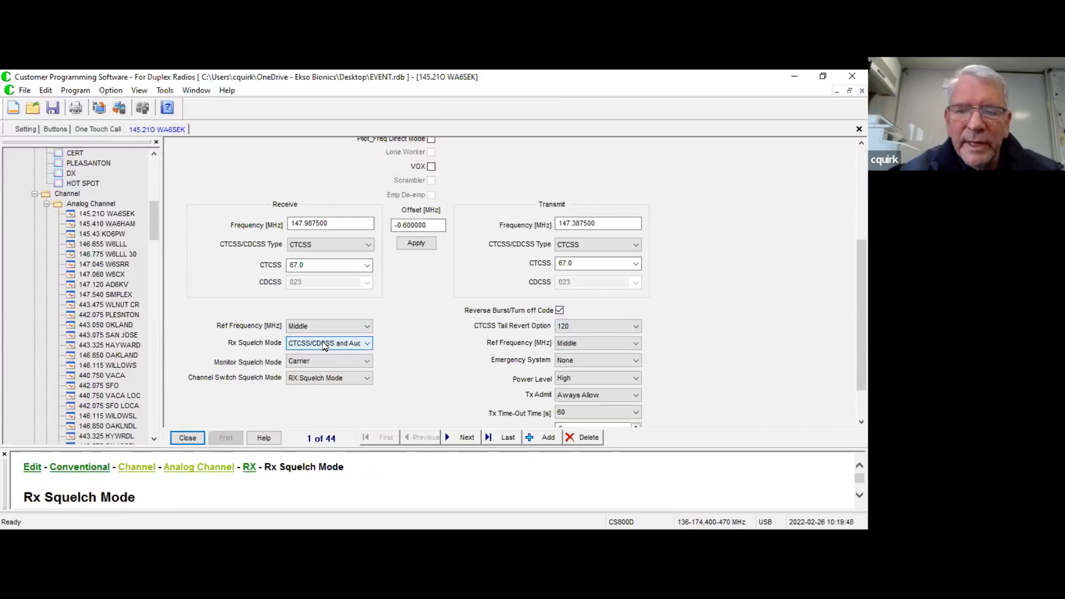
- Check the channel's Tx Time-Out Time and Tx Admit options, keeping Tx Admit on Aways Allow
click(577, 416)
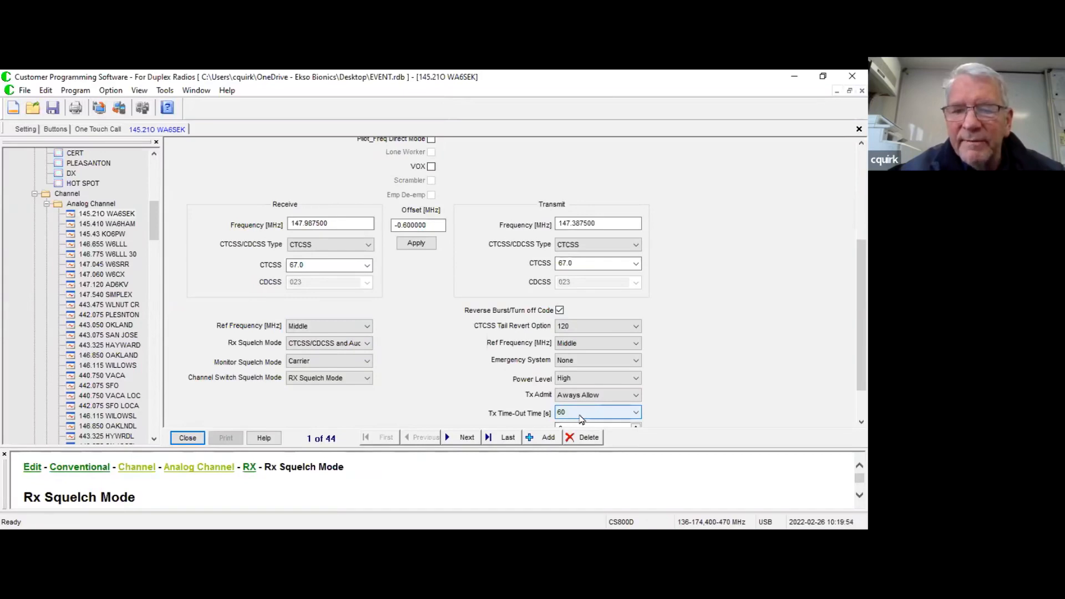
click(581, 398)
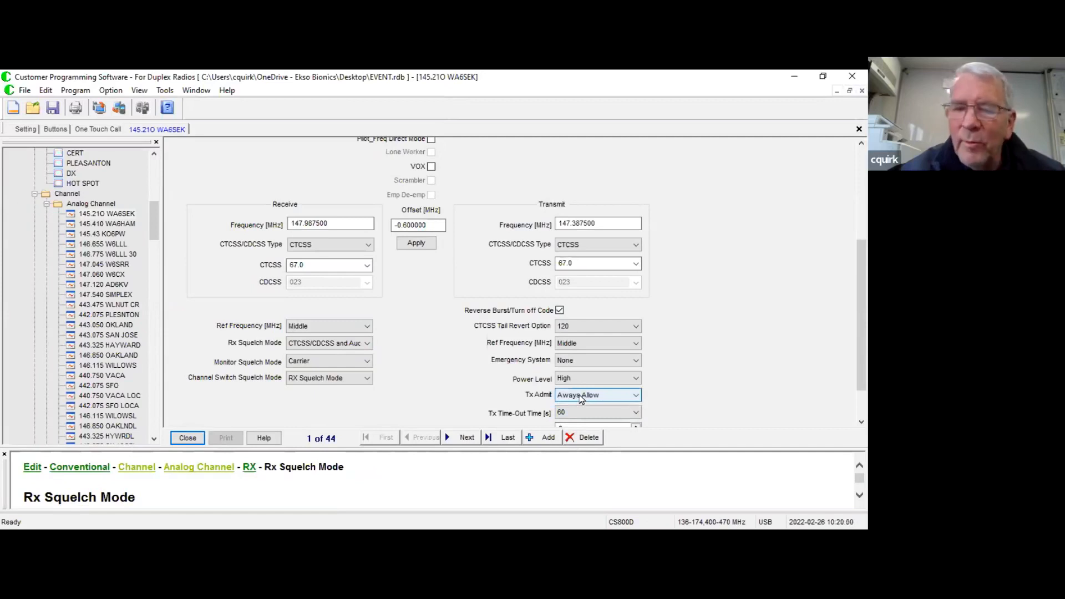
click(580, 397)
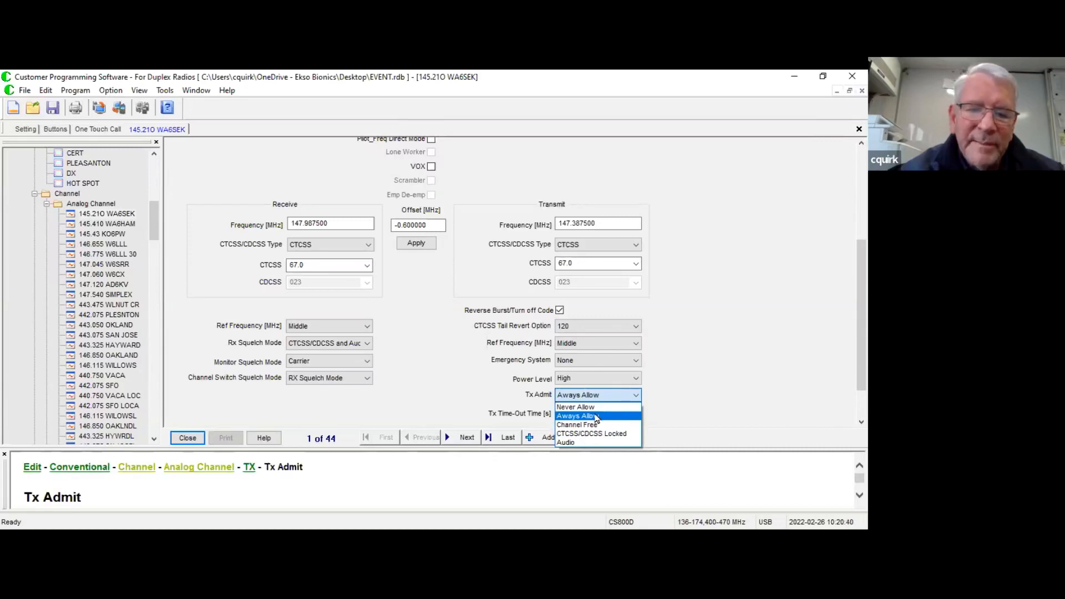
click(596, 416)
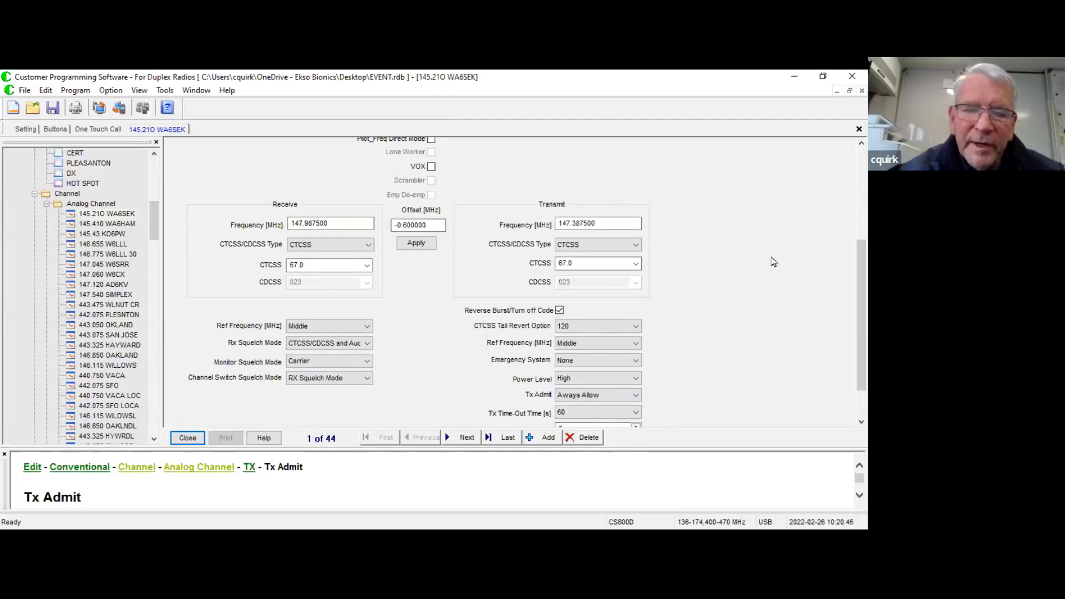
- Review the frequencies and tones of several other analog channels, including 146.775 W6LLL 30, 443.075 SAN JOSE and 146.115 WILLOWS
click(110, 205)
click(106, 255)
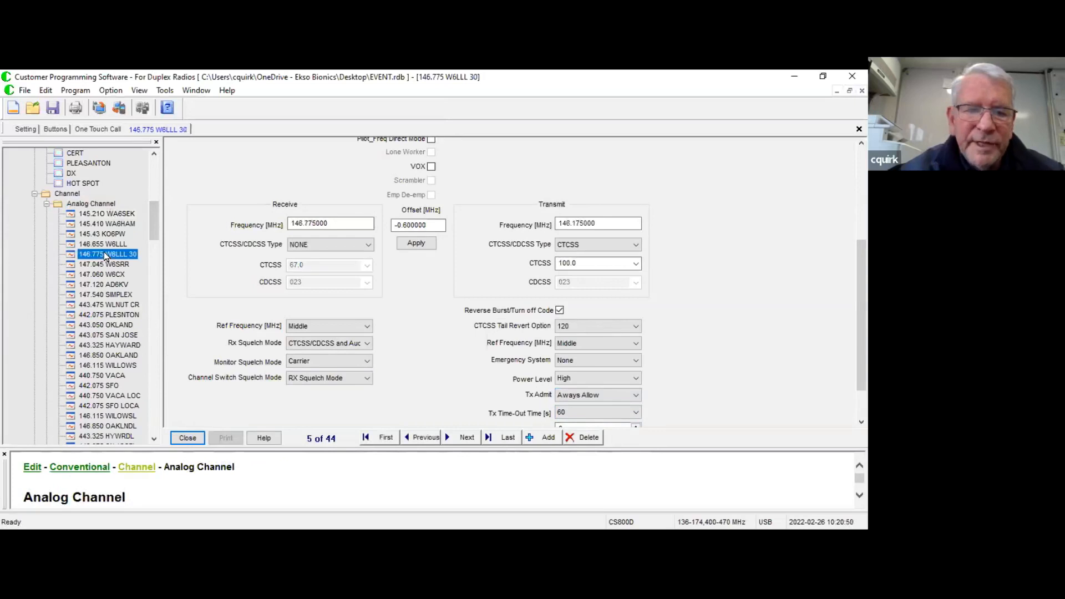
click(111, 286)
click(110, 336)
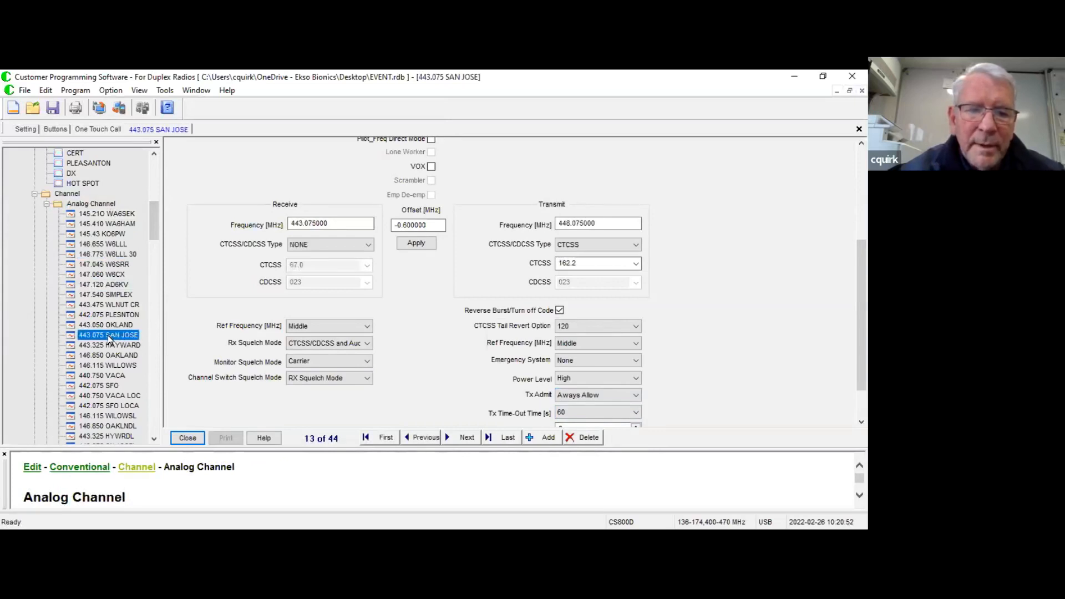
click(108, 366)
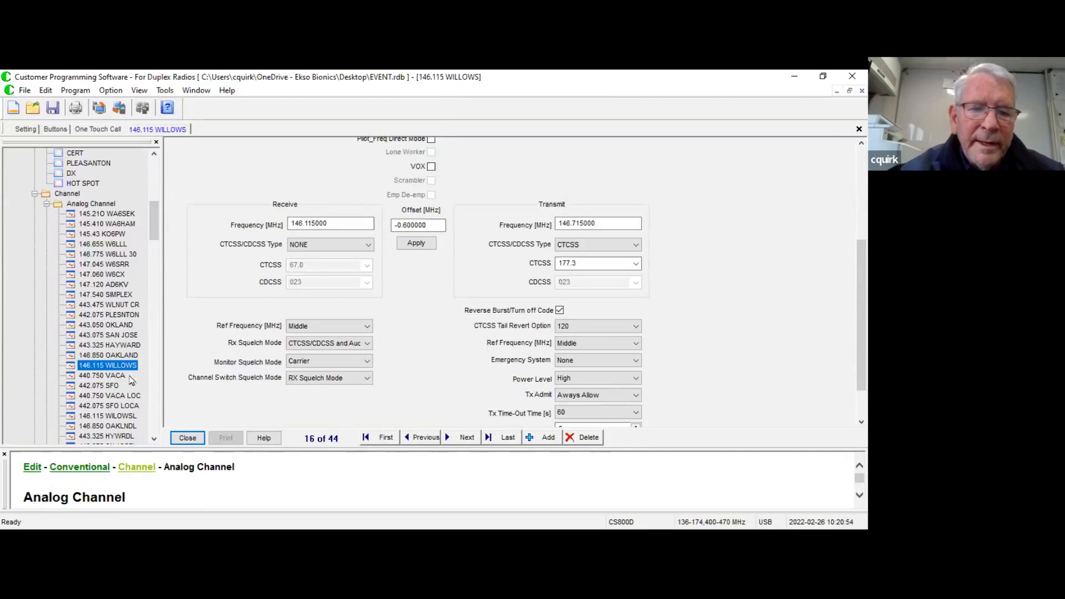
drag(153, 237, 156, 208)
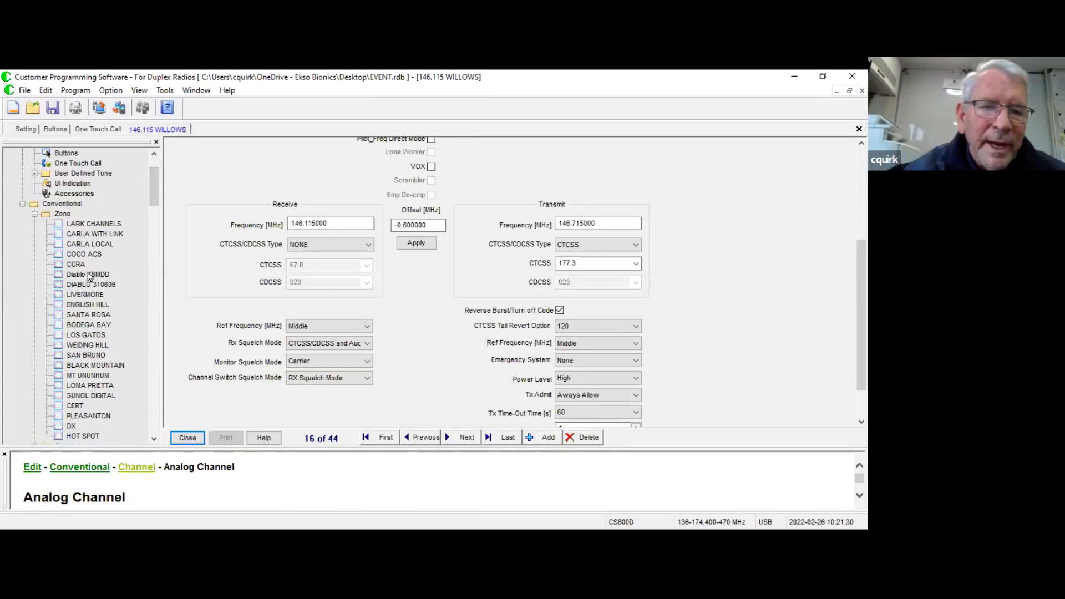
click(71, 269)
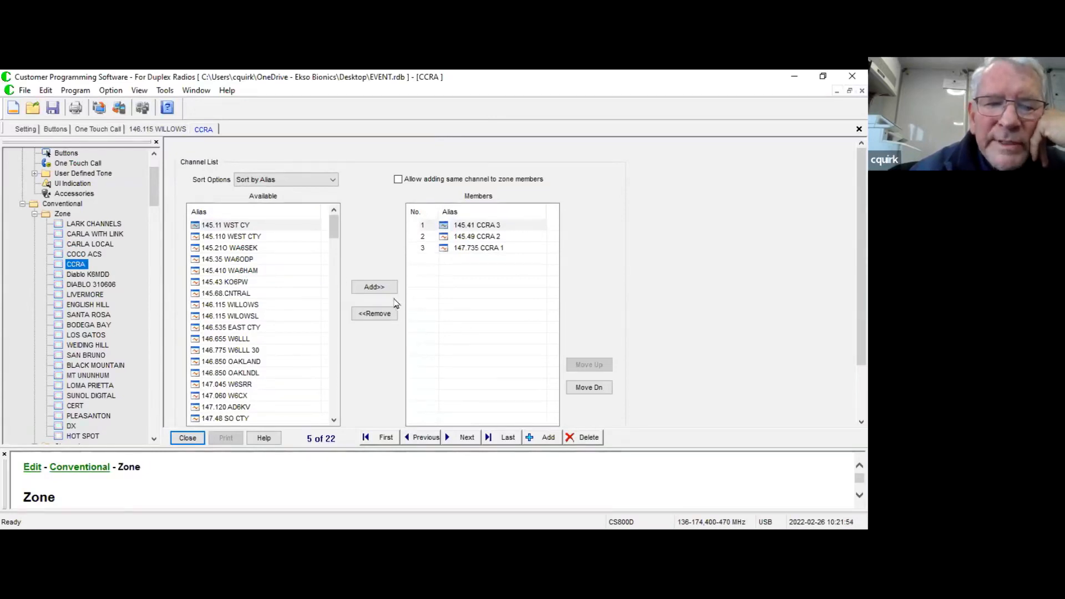
click(243, 271)
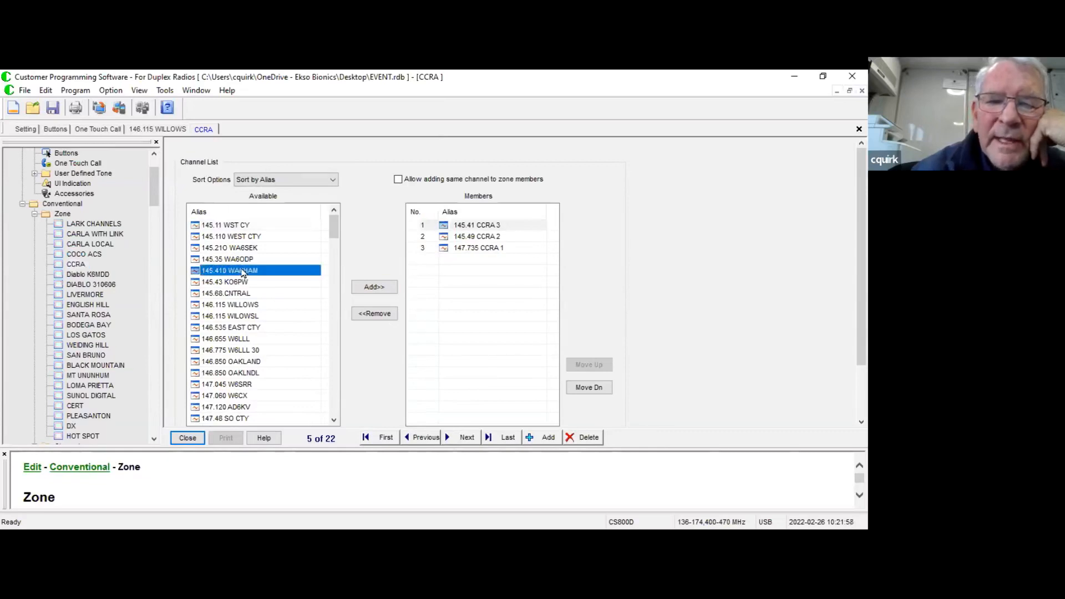
click(373, 289)
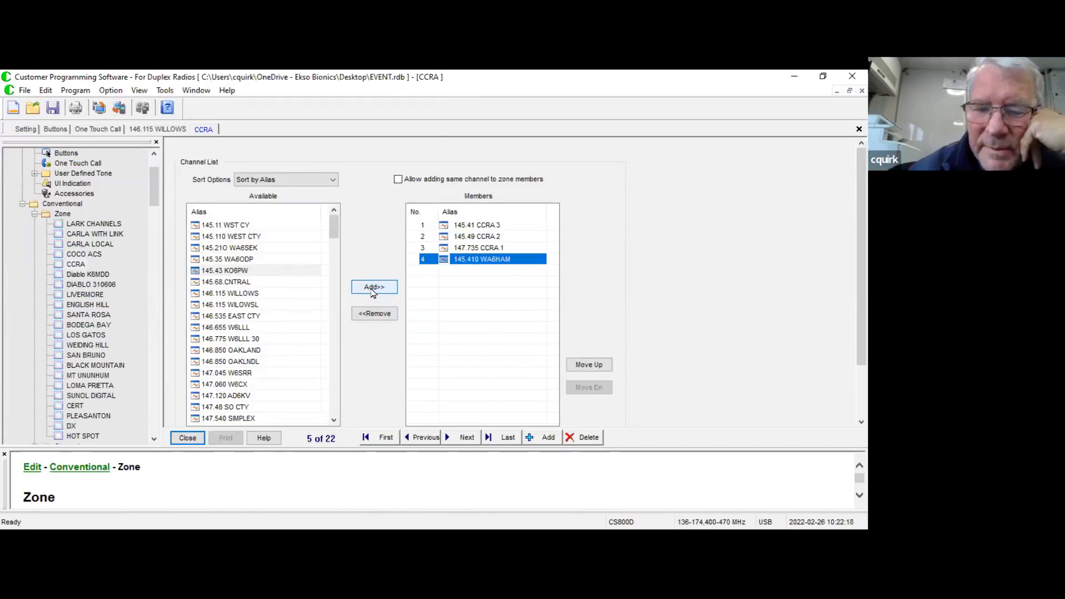
click(375, 317)
click(375, 316)
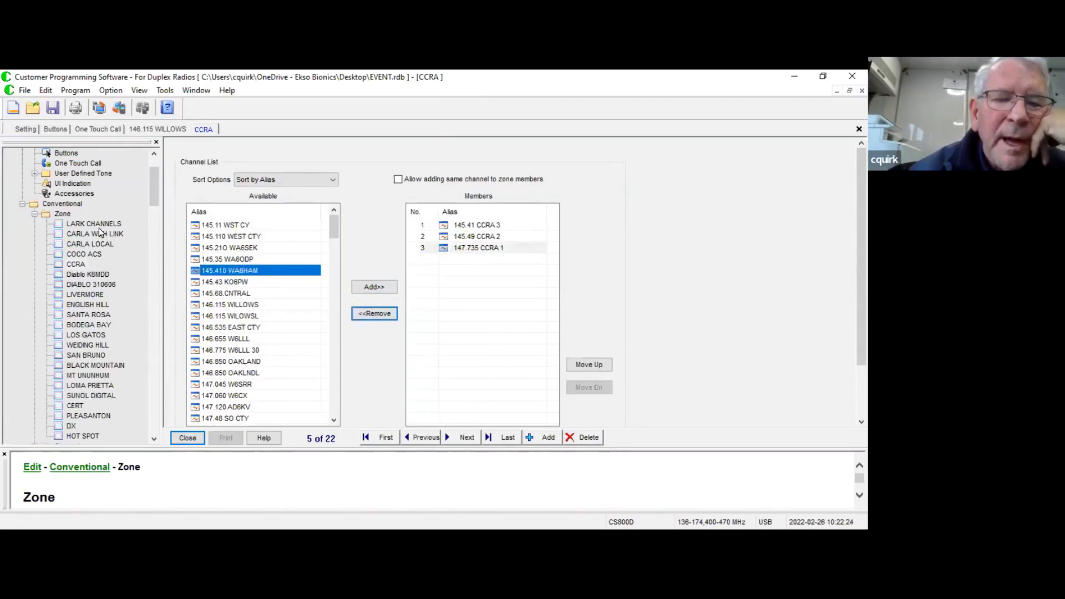
- Open the LARK CHANNELS zone and look through its available and member channels and the tree's zone and channel lists
click(97, 224)
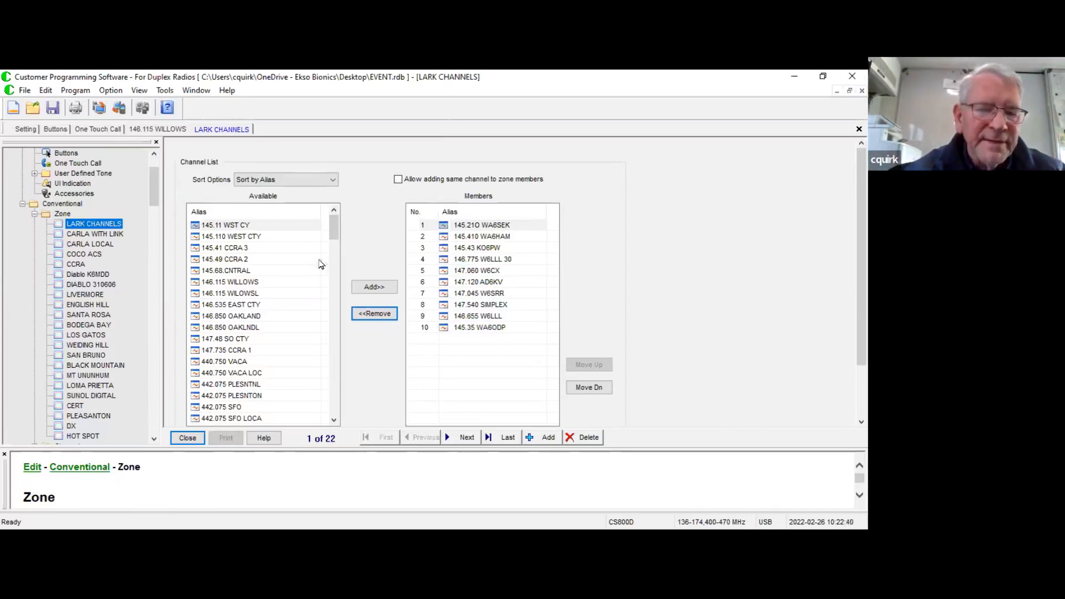
drag(335, 244, 335, 251)
drag(157, 201, 157, 218)
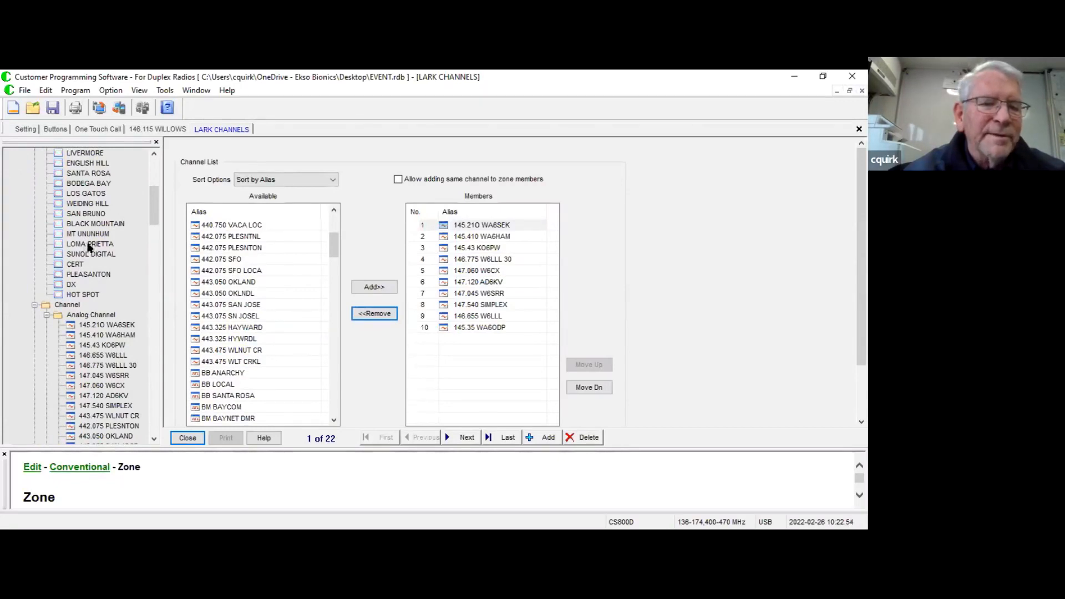
- Open the Diablo K6MDD zone and examine its members D NORCAL 1, D WORLDWIDE, D DIABLO and D LARK
drag(153, 221, 154, 208)
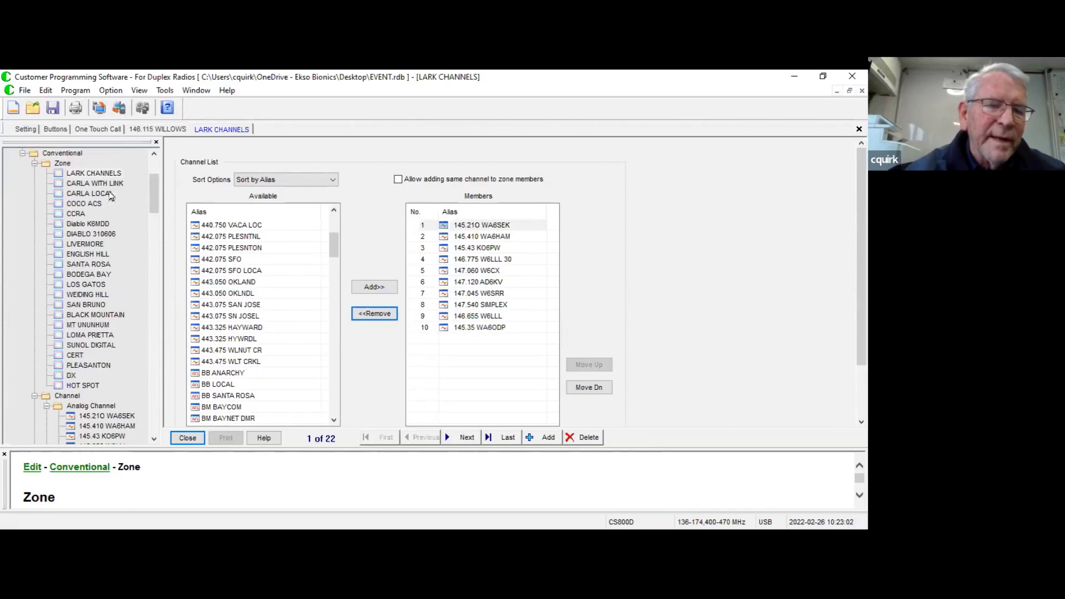
click(93, 224)
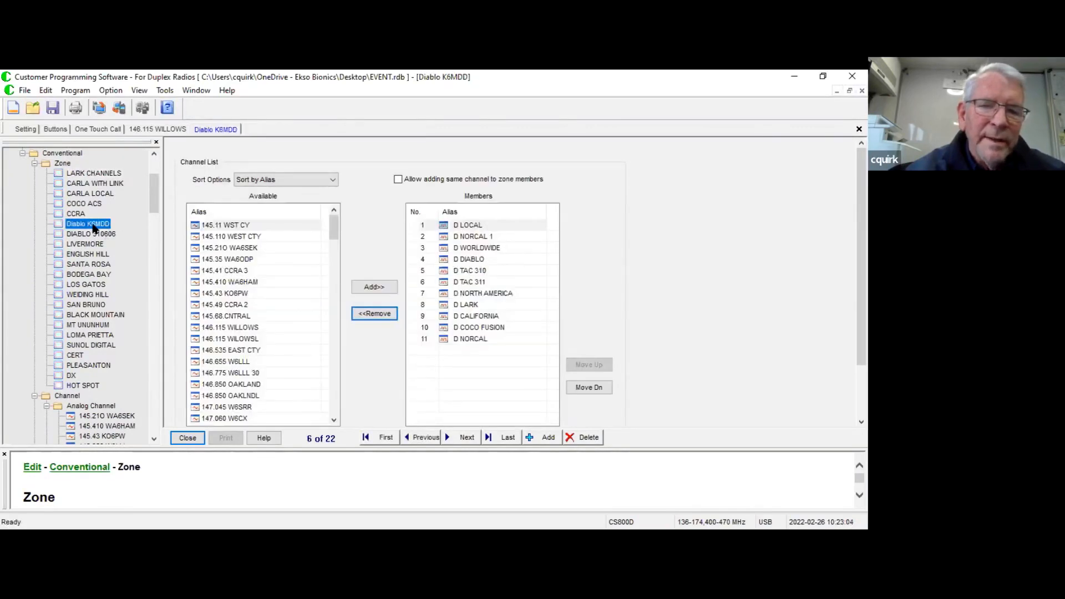
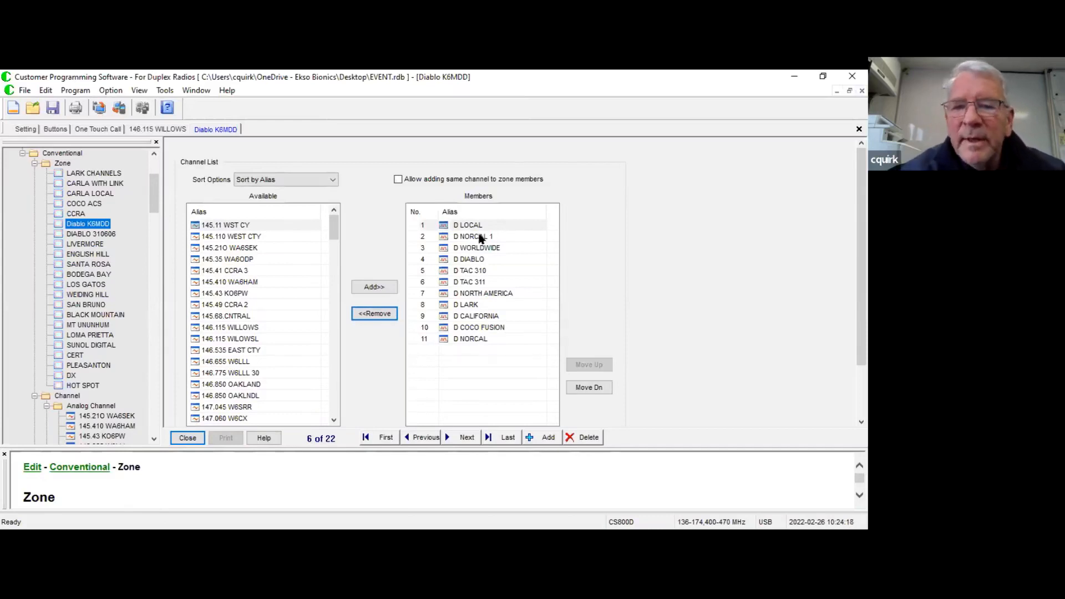
click(480, 238)
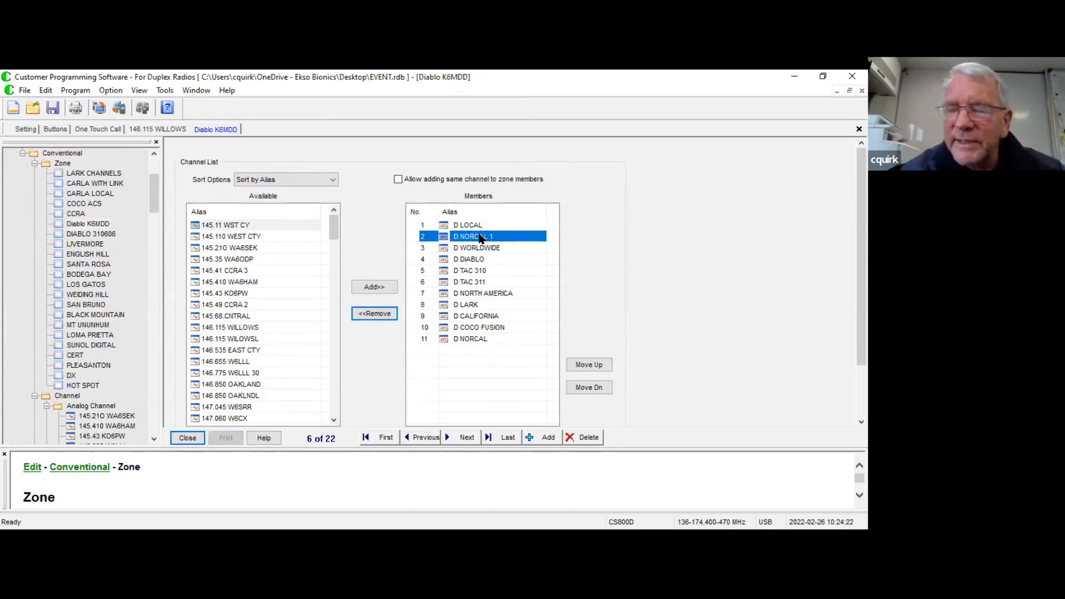
click(494, 248)
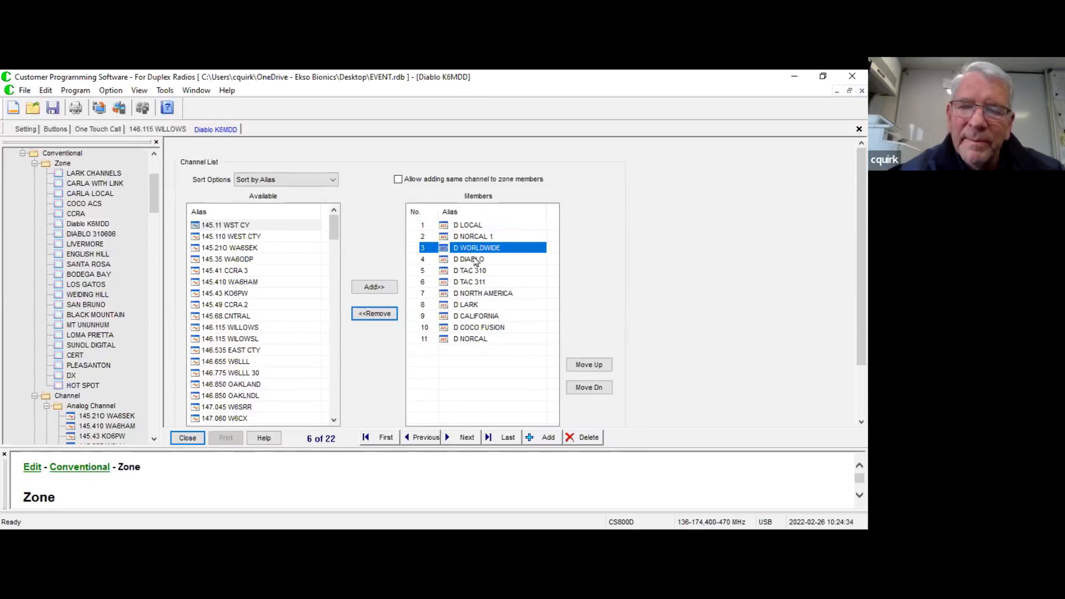
click(472, 259)
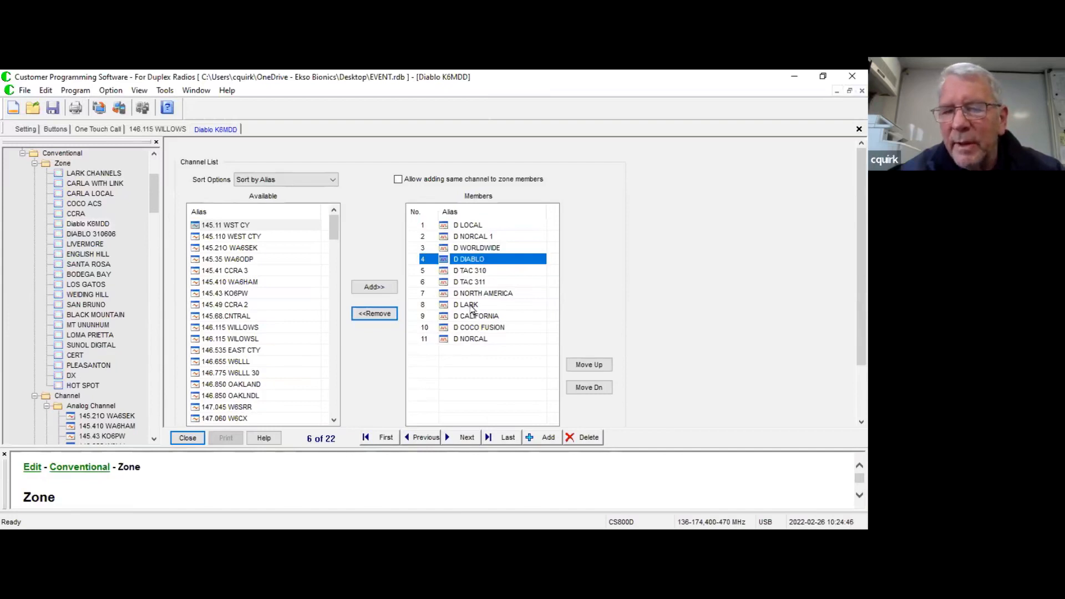
click(473, 306)
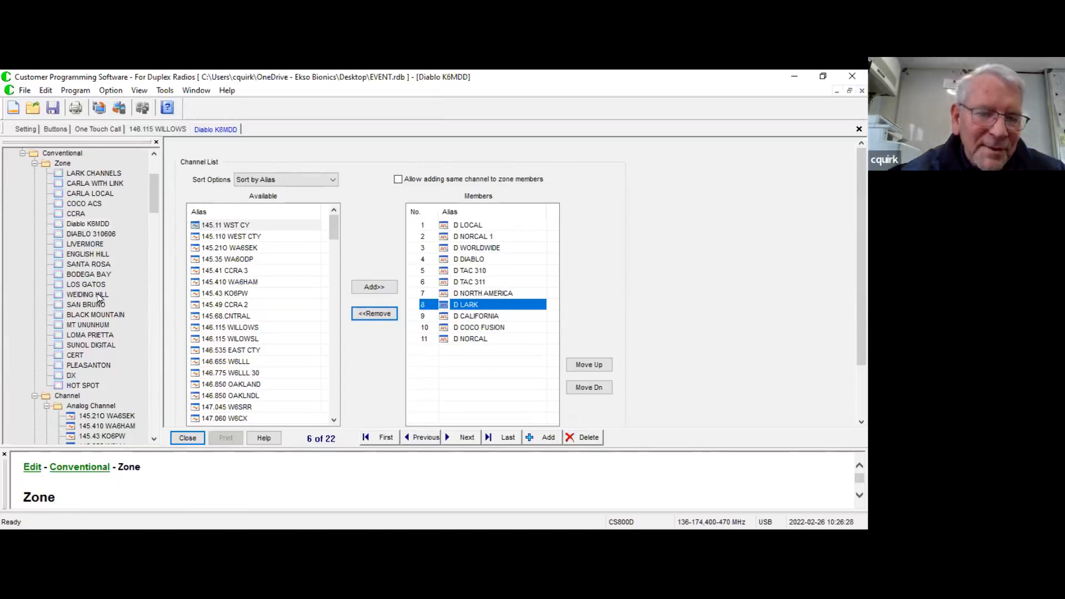
- Review the available and member channels of the WEIDING HILL and HOT SPOT zones, highlighting HS 51550 among WEIDING HILL's available channels
click(99, 295)
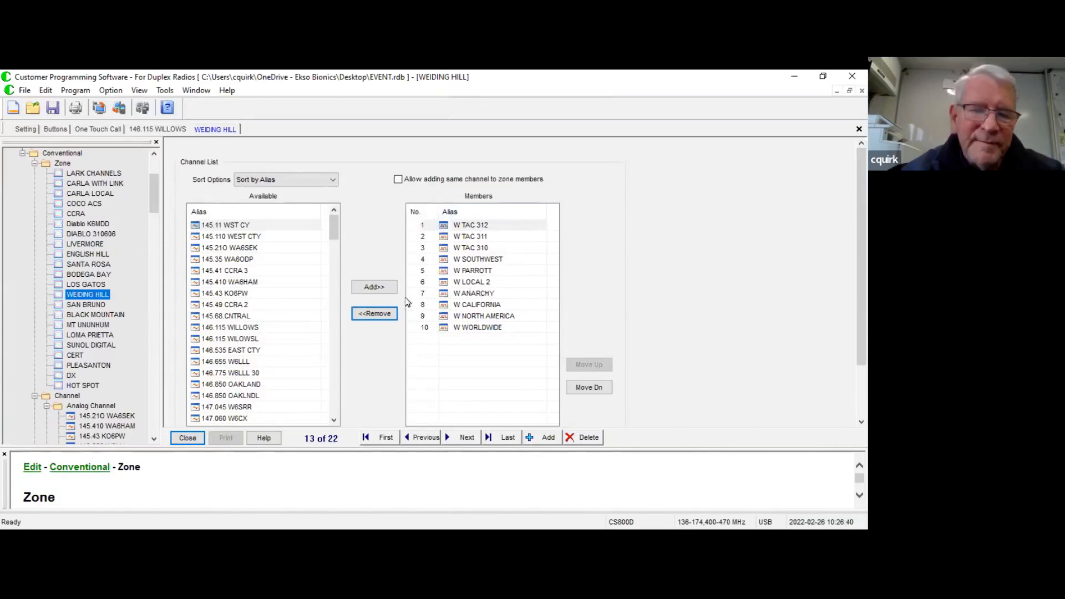
drag(331, 225, 345, 327)
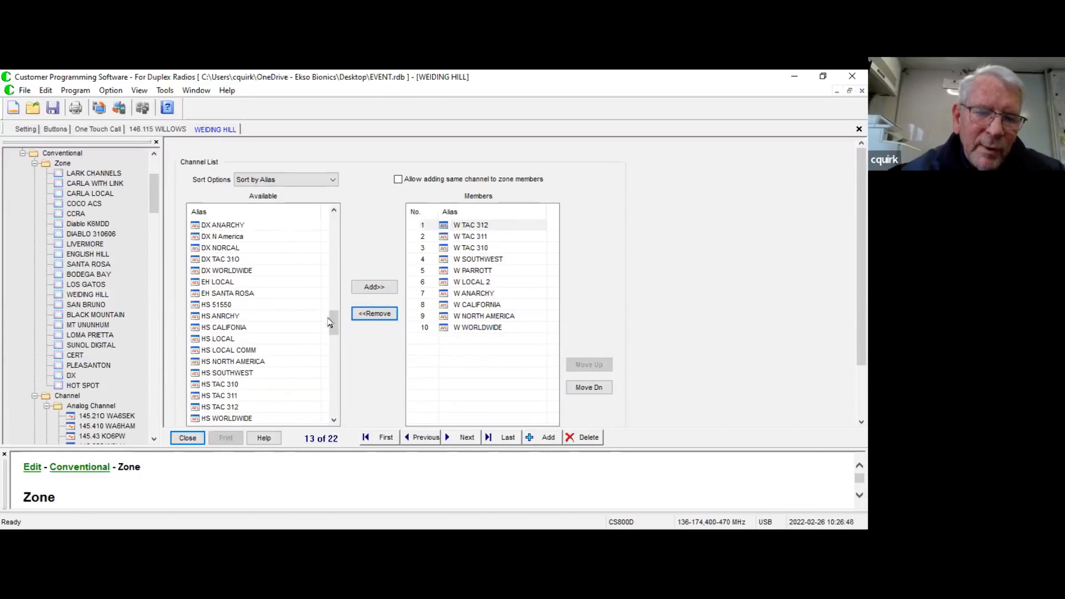
click(229, 305)
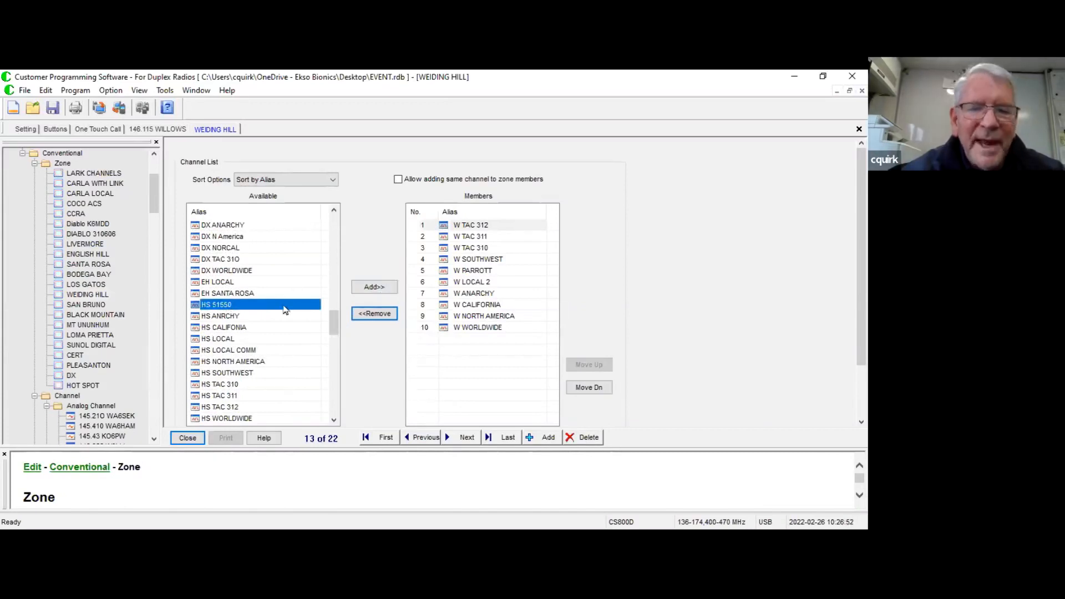
drag(335, 324, 332, 299)
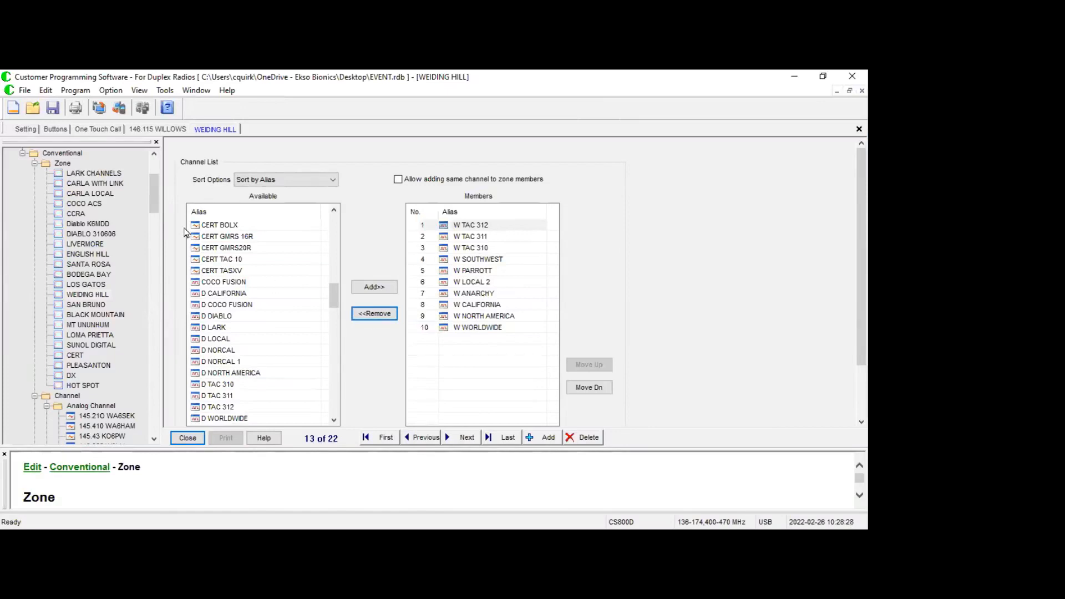
click(94, 387)
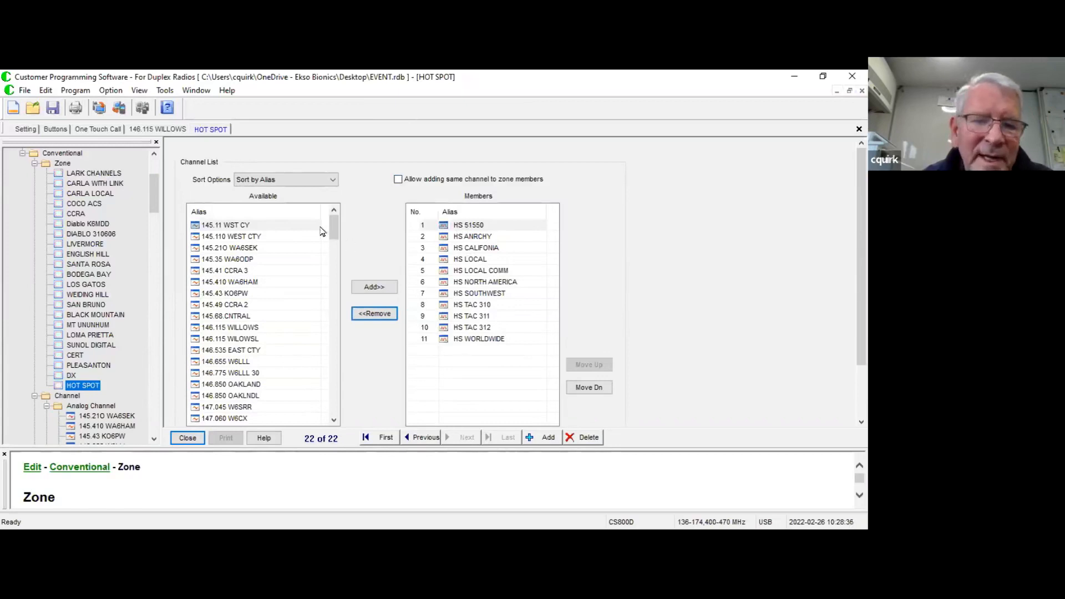
drag(334, 229, 335, 320)
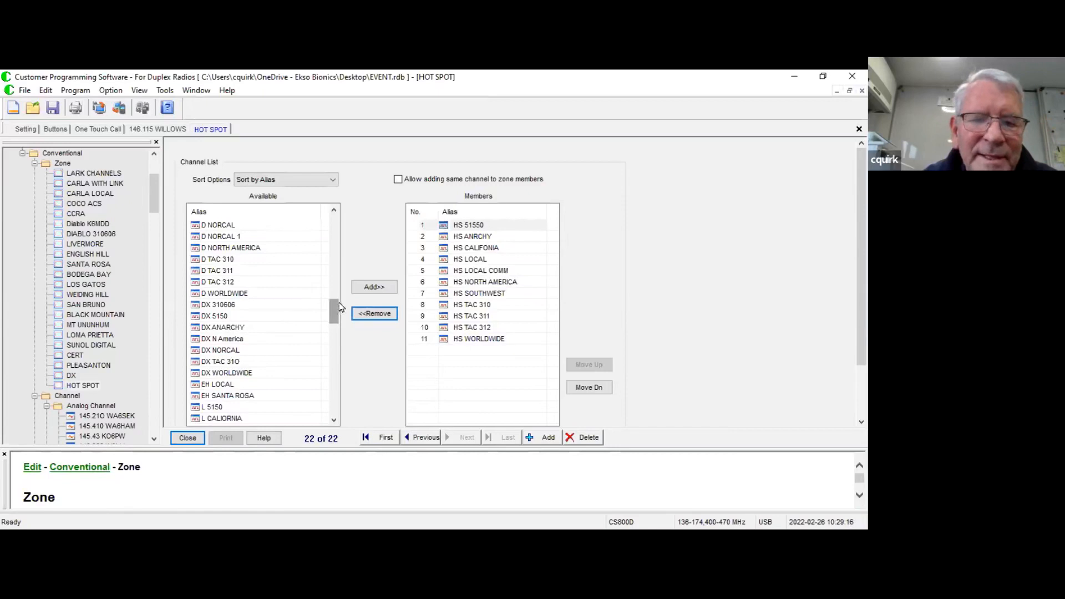
- Highlight L 5150 among the HOT SPOT zone's available channels and open the LIVERMORE zone to view its members
scroll(336, 321, down, 2)
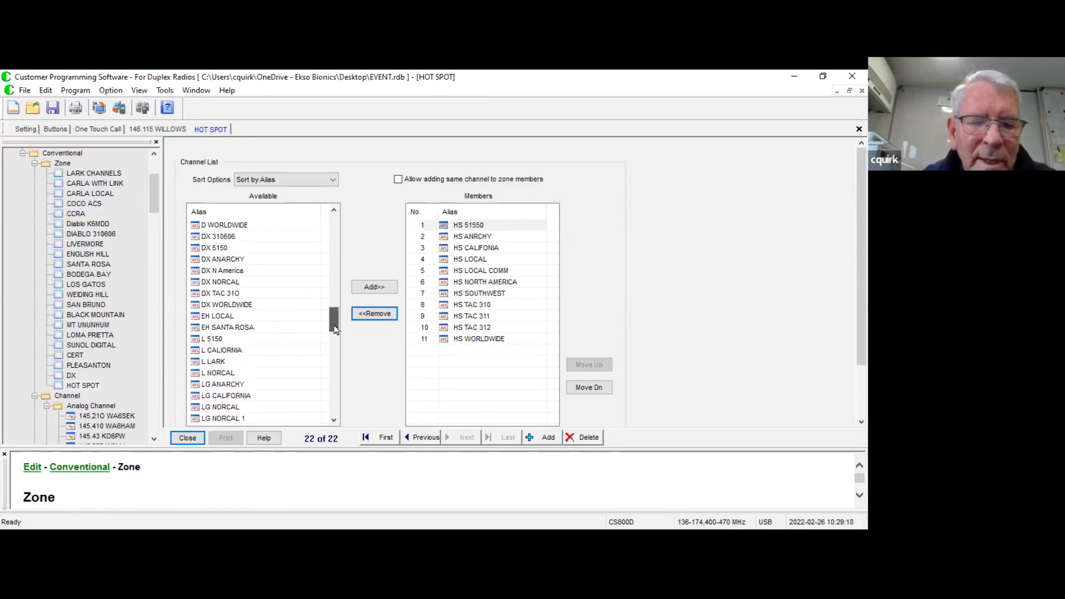
click(211, 339)
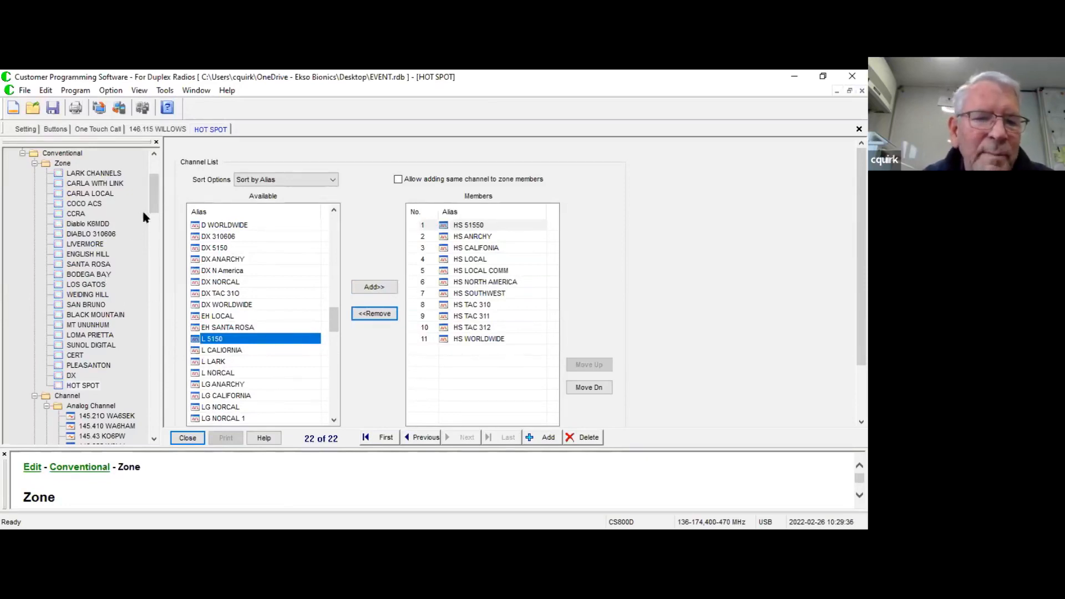
scroll(155, 201, down, 1)
drag(155, 201, 155, 193)
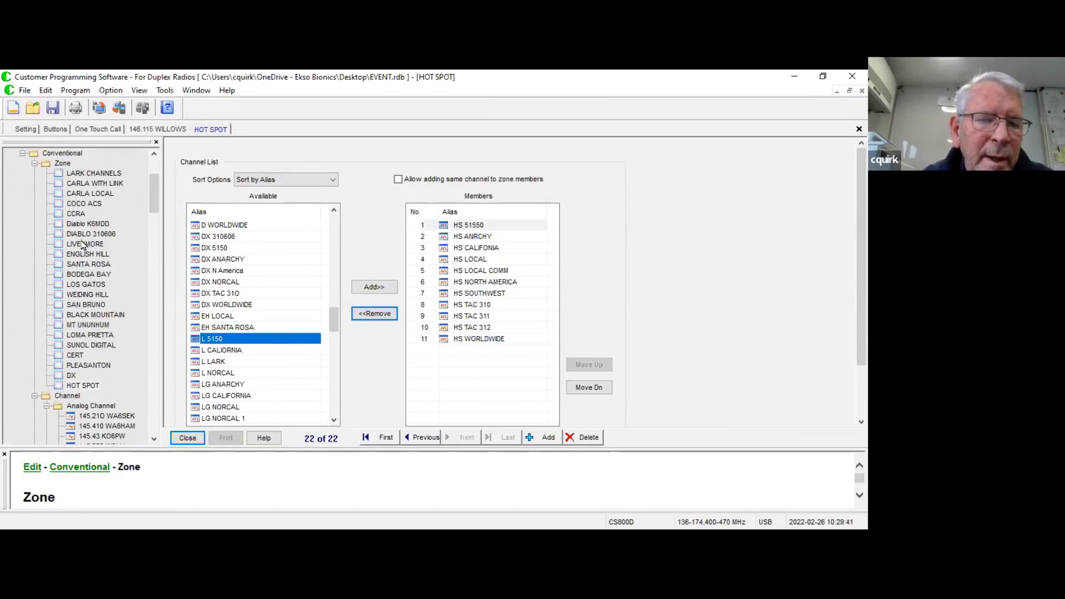
click(82, 244)
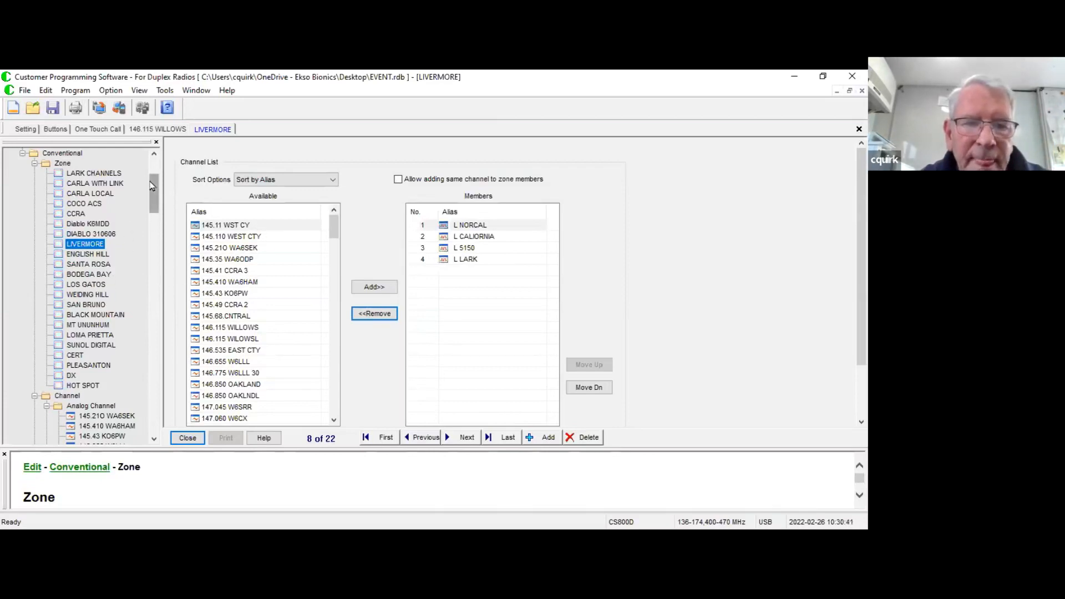
- Look through the tree's zones and channels, expand DMR Services and open its Contact list
scroll(150, 179, up, 4)
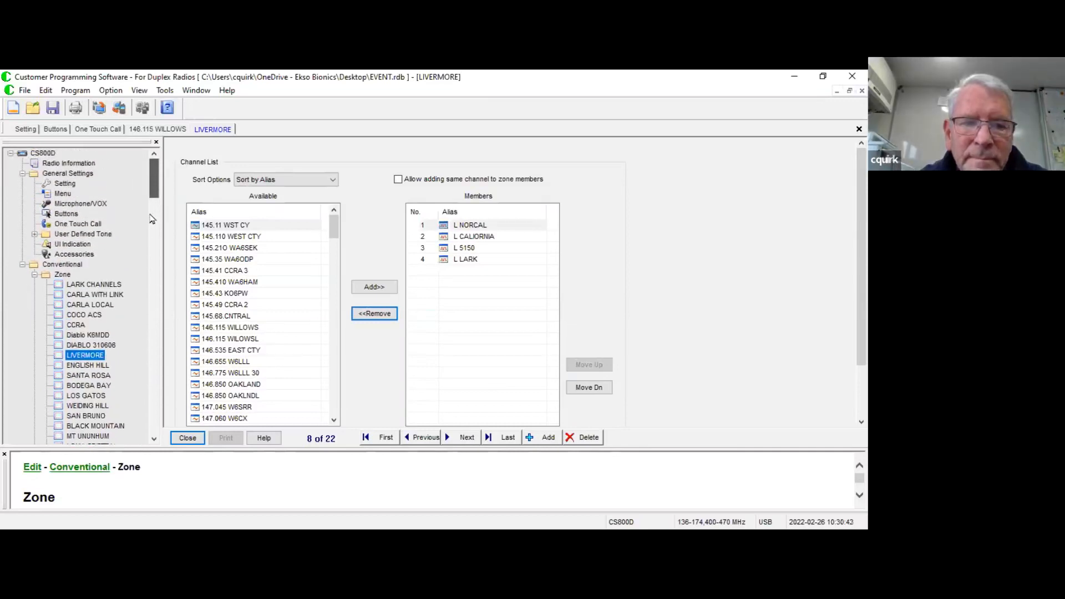
scroll(143, 266, down, 15)
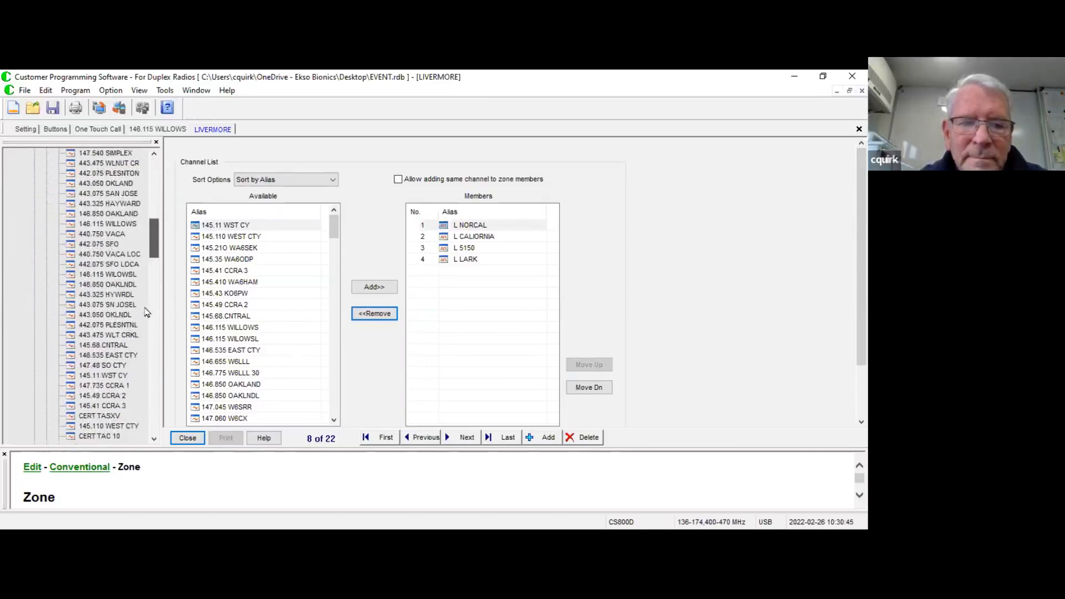
scroll(142, 341, down, 10)
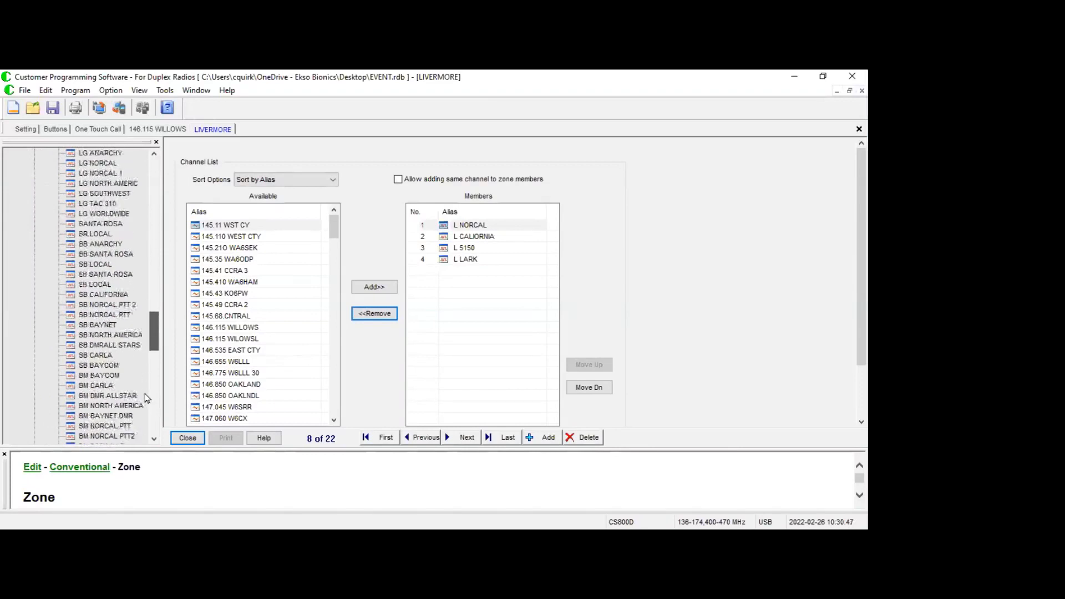
scroll(146, 405, down, 8)
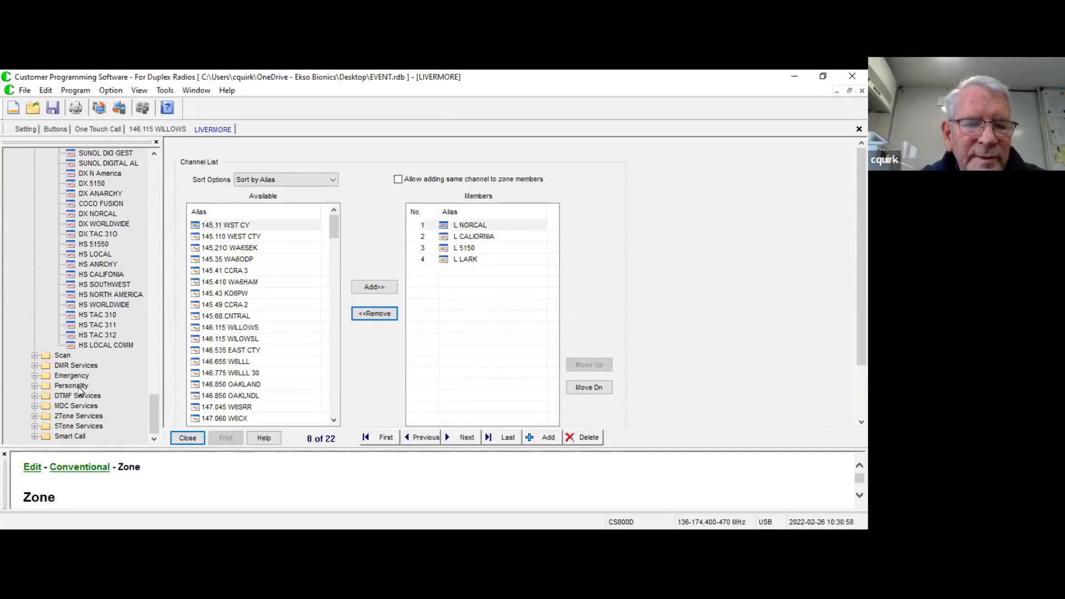
click(61, 386)
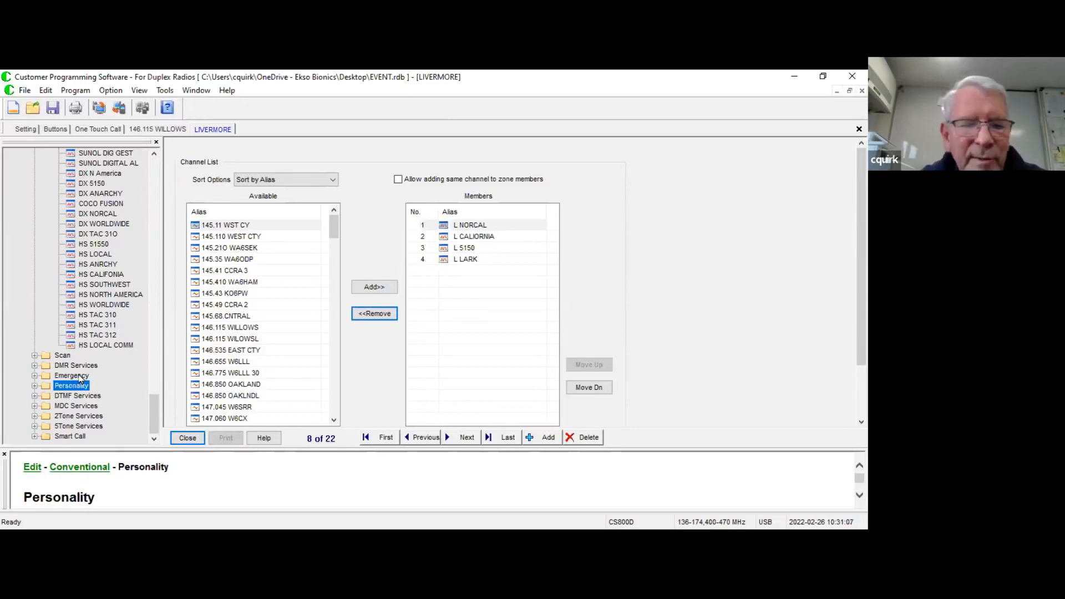
click(34, 365)
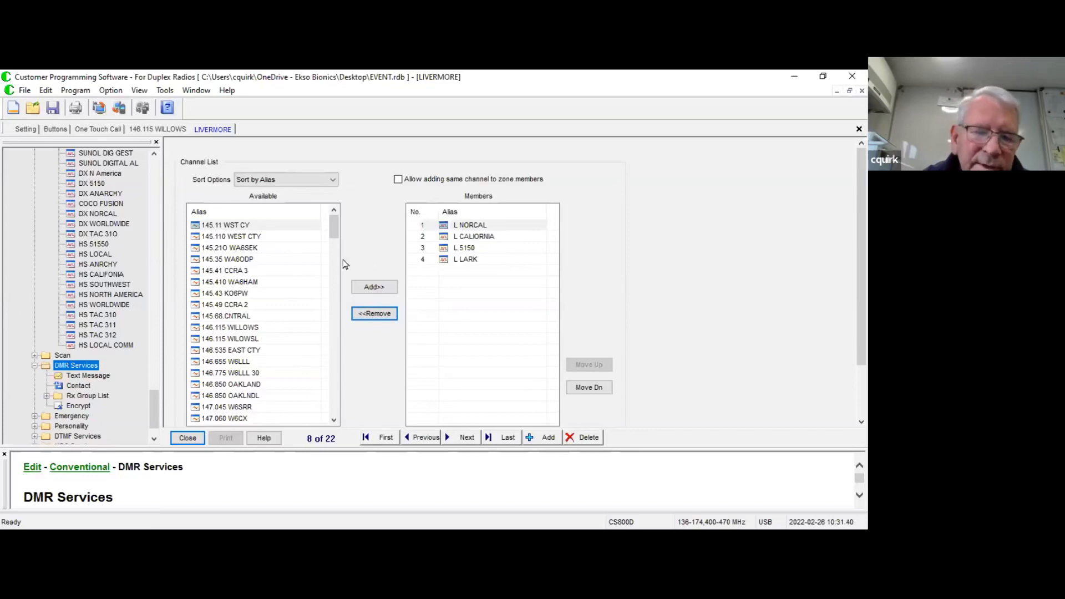
click(77, 386)
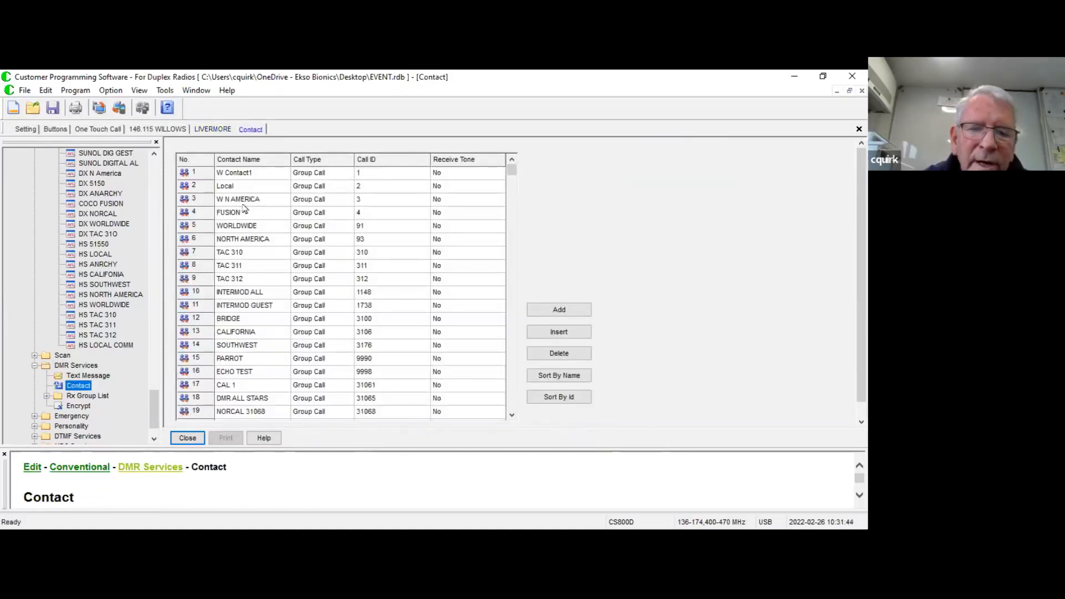
- Read through the group call contacts and their call IDs down to the first private call entry
click(512, 169)
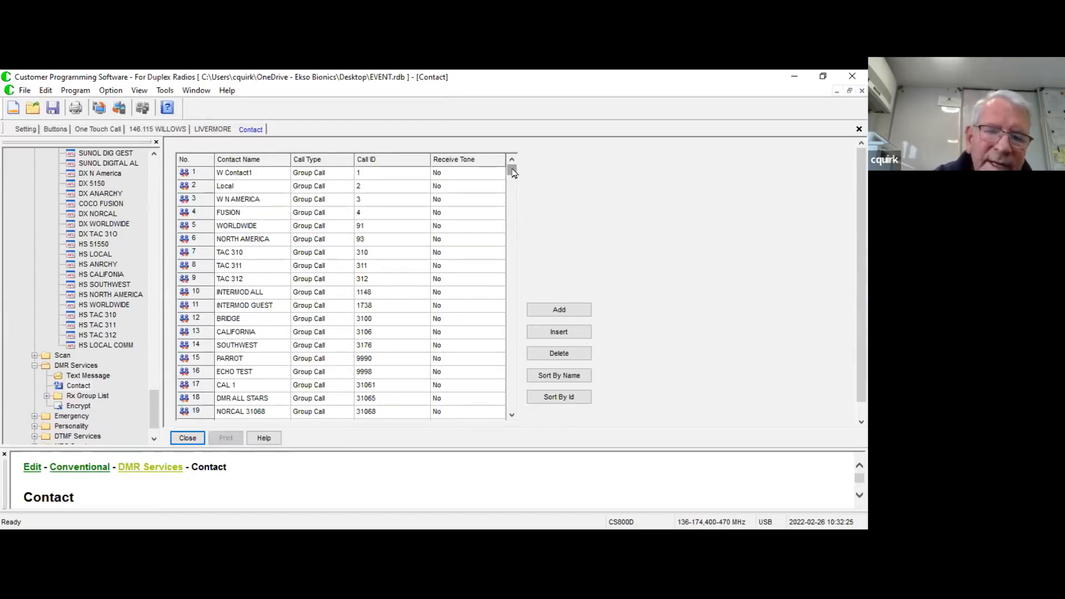
drag(510, 172, 511, 174)
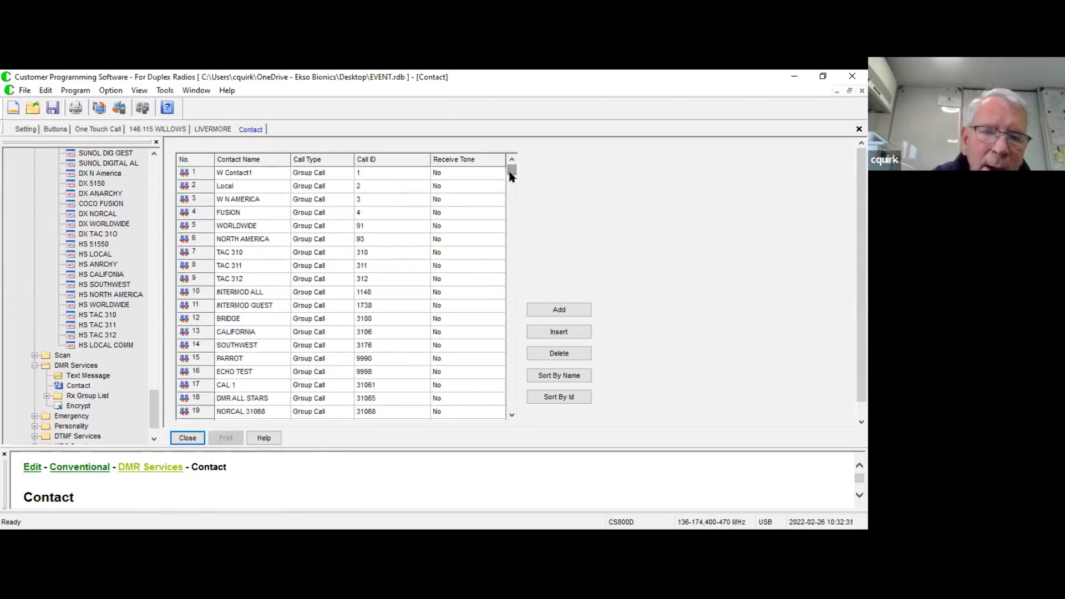
click(511, 415)
click(511, 414)
click(511, 415)
click(511, 415)
click(512, 415)
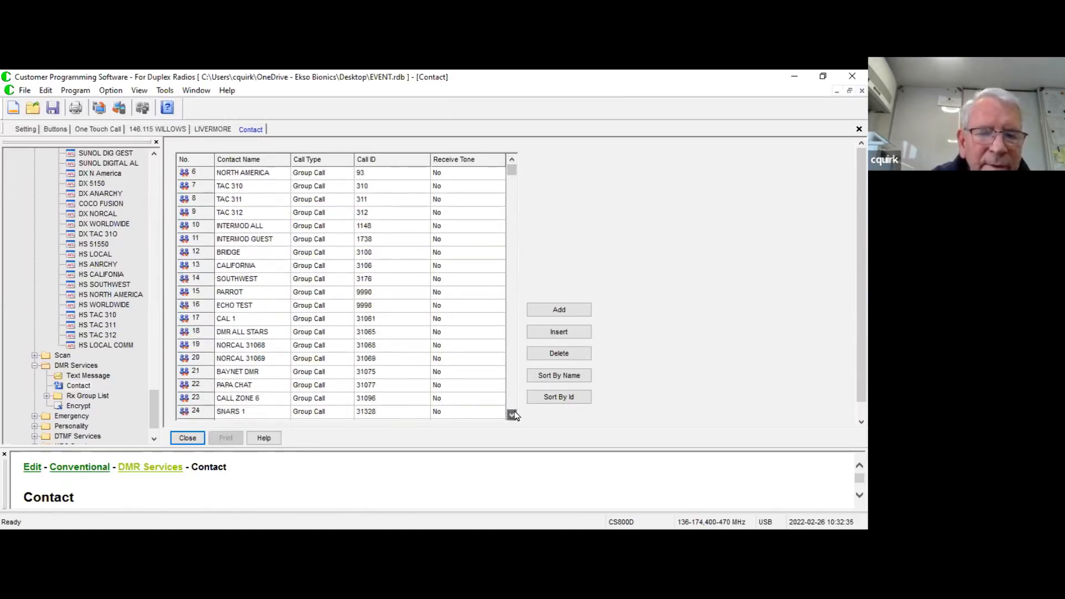
click(511, 415)
click(512, 415)
click(511, 415)
click(511, 415)
click(512, 415)
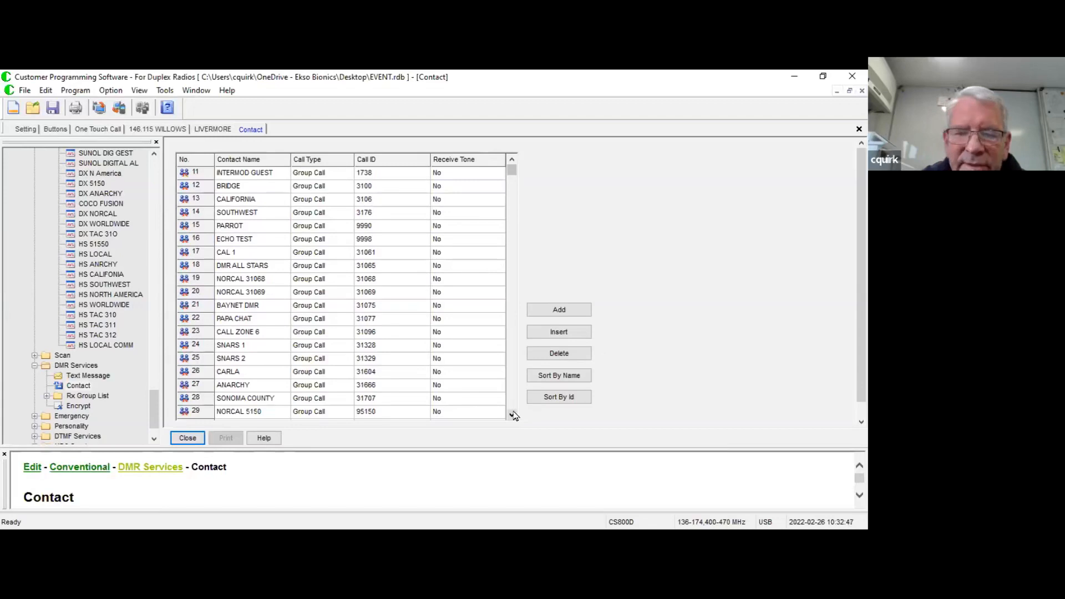
click(511, 416)
click(512, 416)
click(512, 416)
click(512, 416)
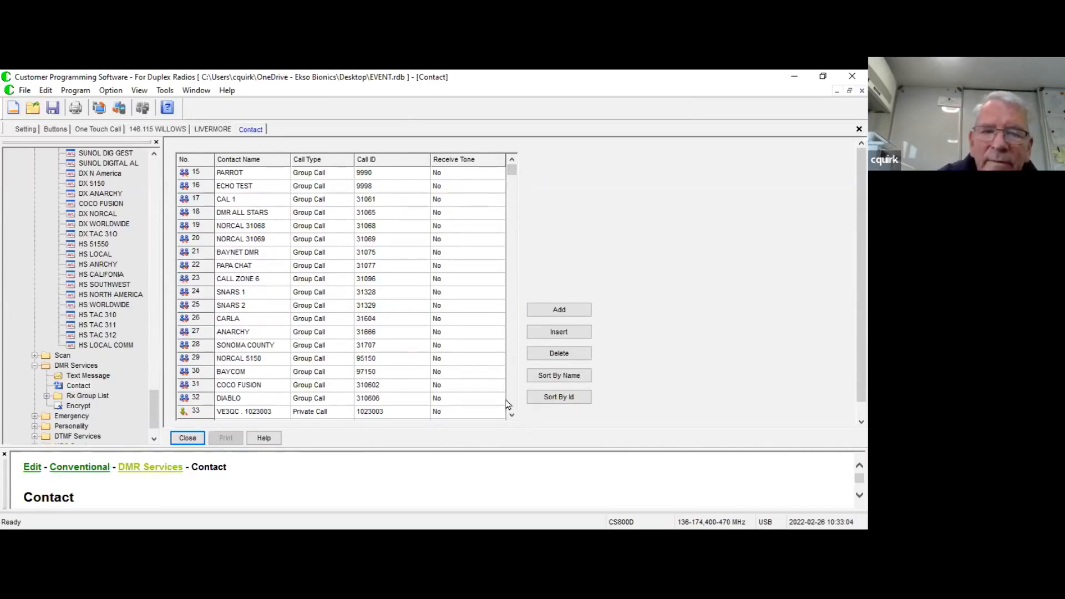
- Examine the BAYCOM contact's name, call type and call ID, and look over the private call contacts below DIABLO
double_click(233, 372)
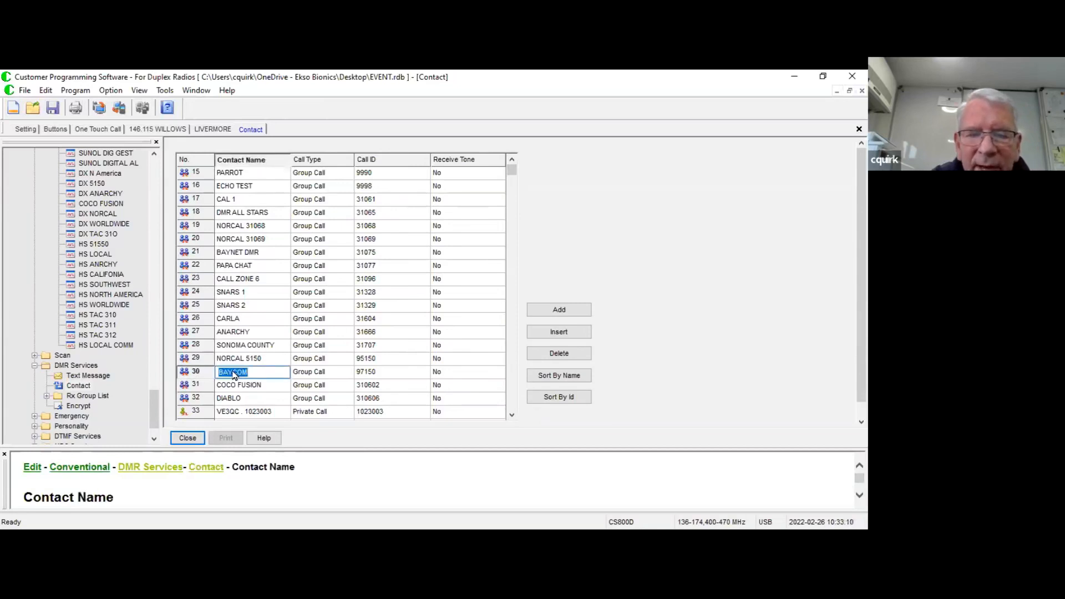
click(315, 376)
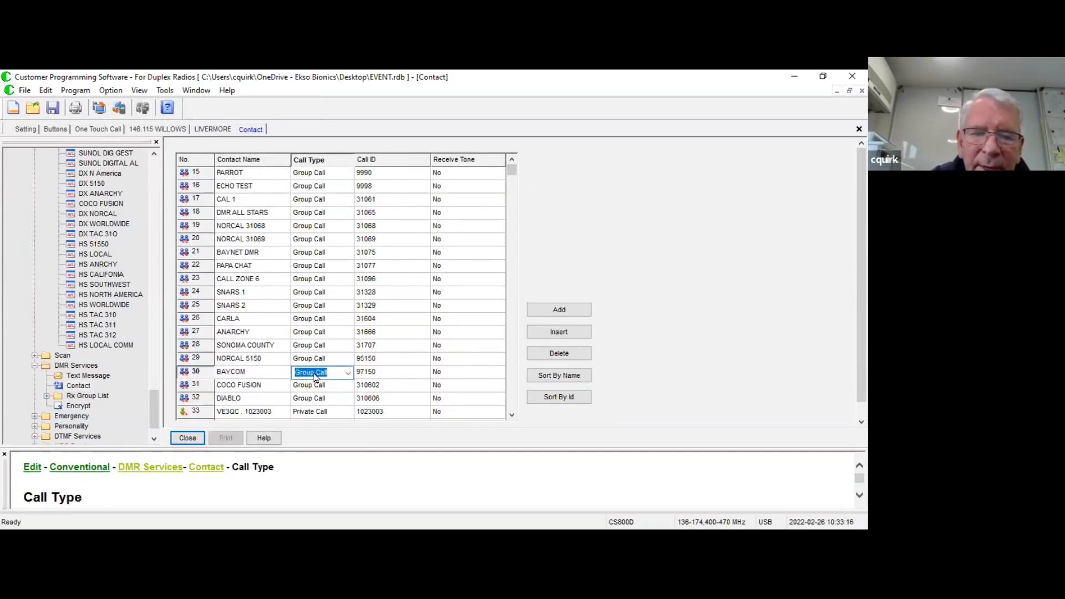
click(371, 377)
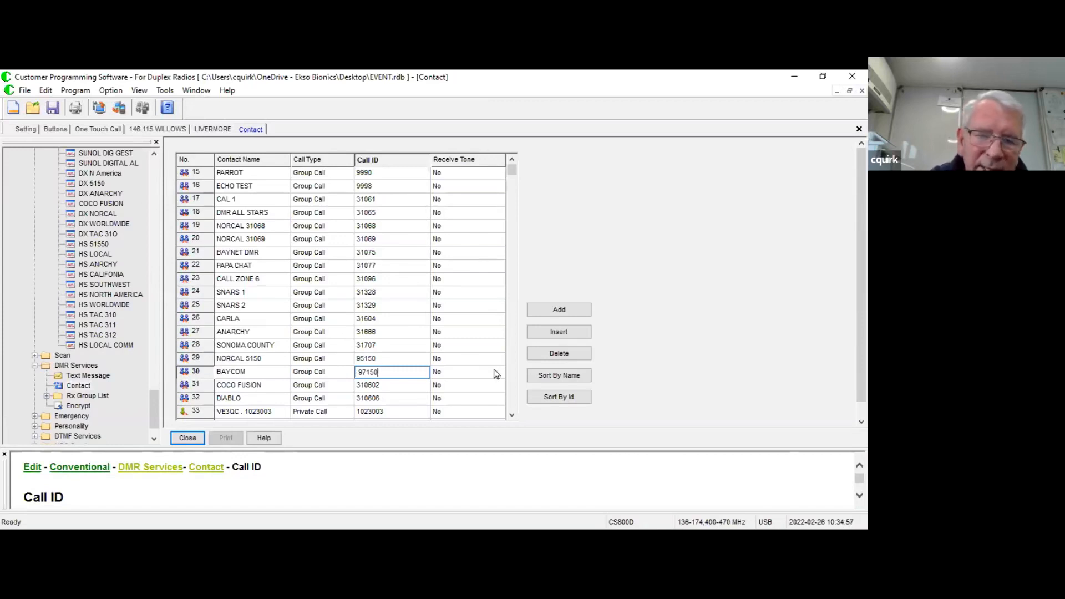
click(511, 416)
click(511, 415)
click(511, 415)
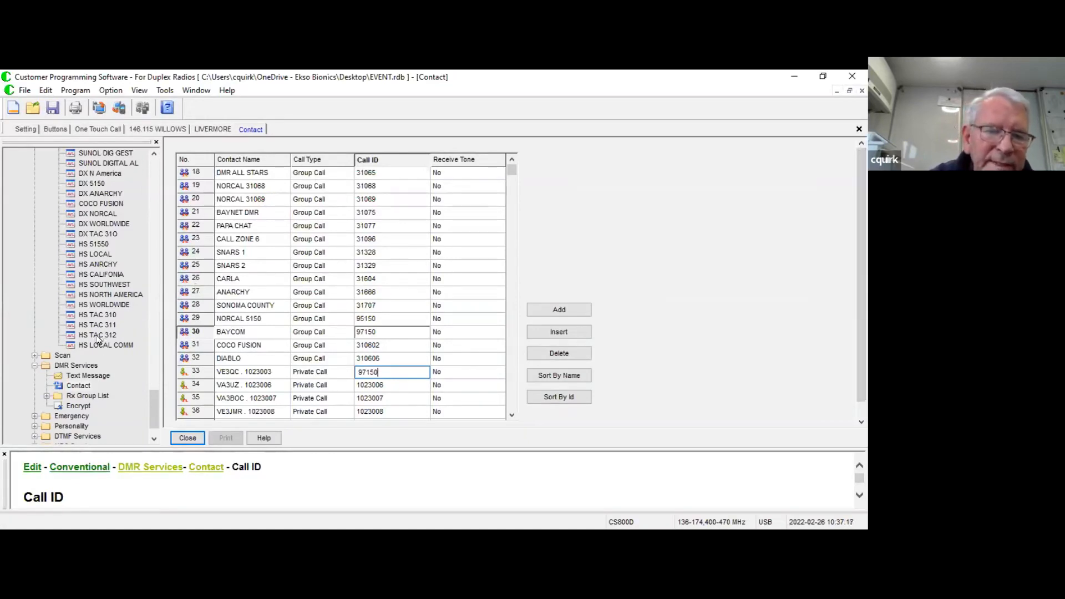
- Open the HS WORLDWIDE digital channel and examine its channel alias
click(107, 307)
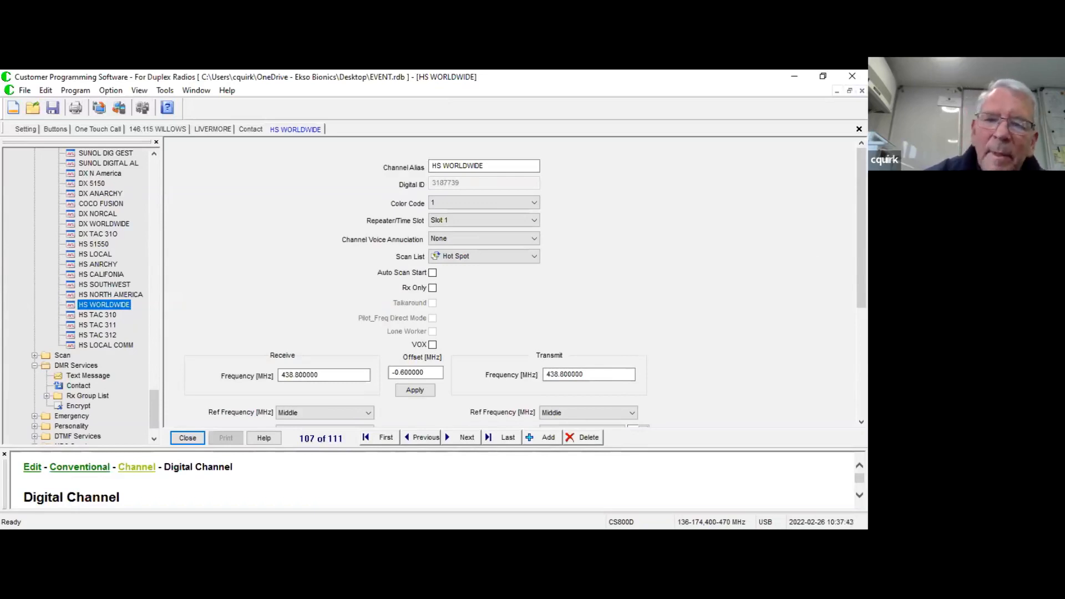
click(441, 166)
click(441, 166)
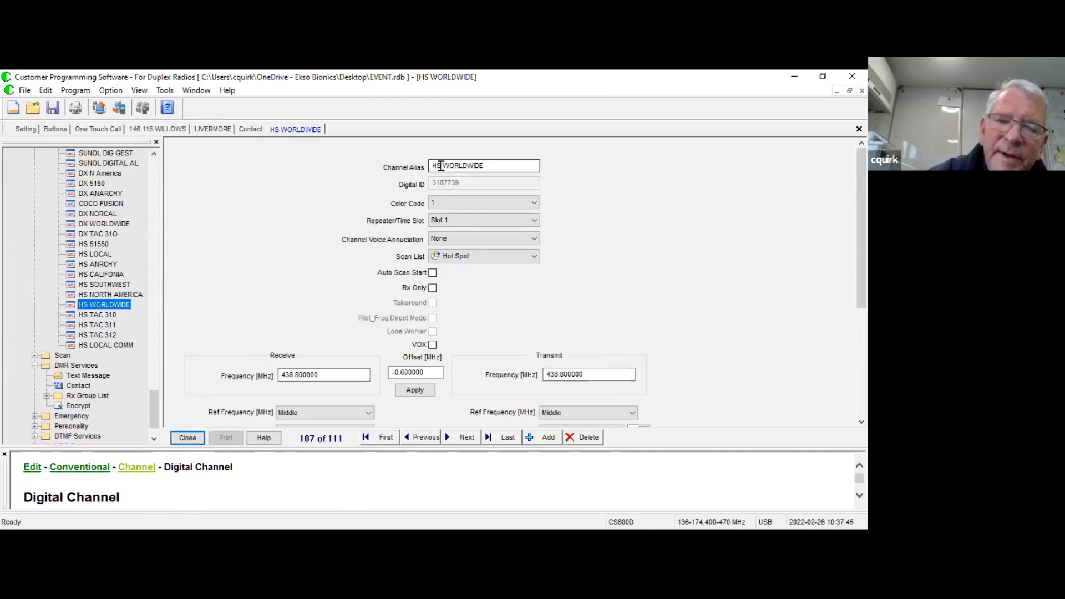
click(493, 168)
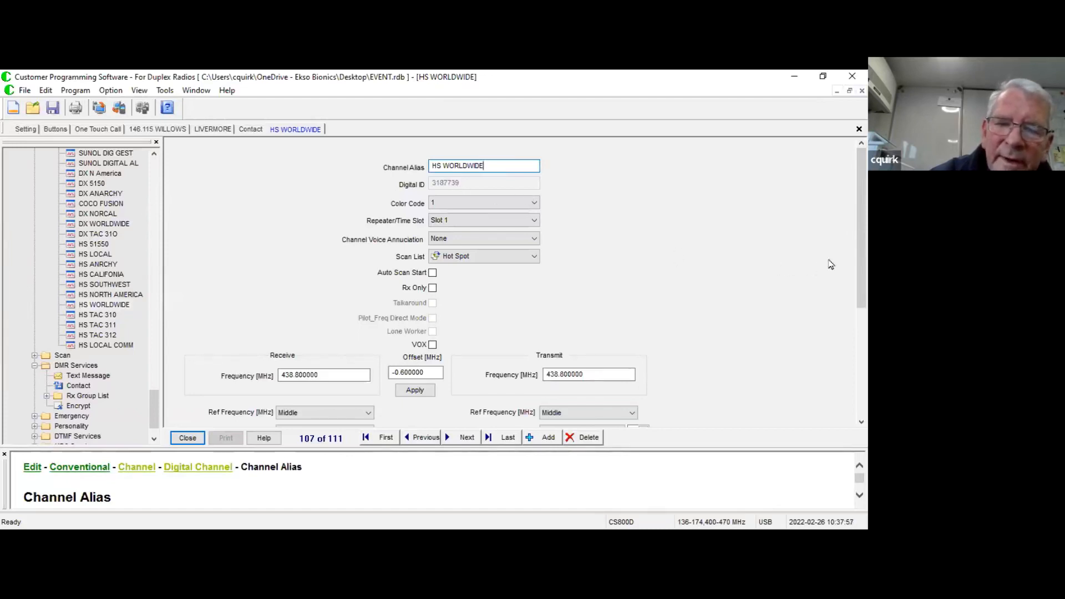
- Inspect the available options for HS WORLDWIDE's transmit reference frequency and Tx Contact without changing them
scroll(688, 326, down, 3)
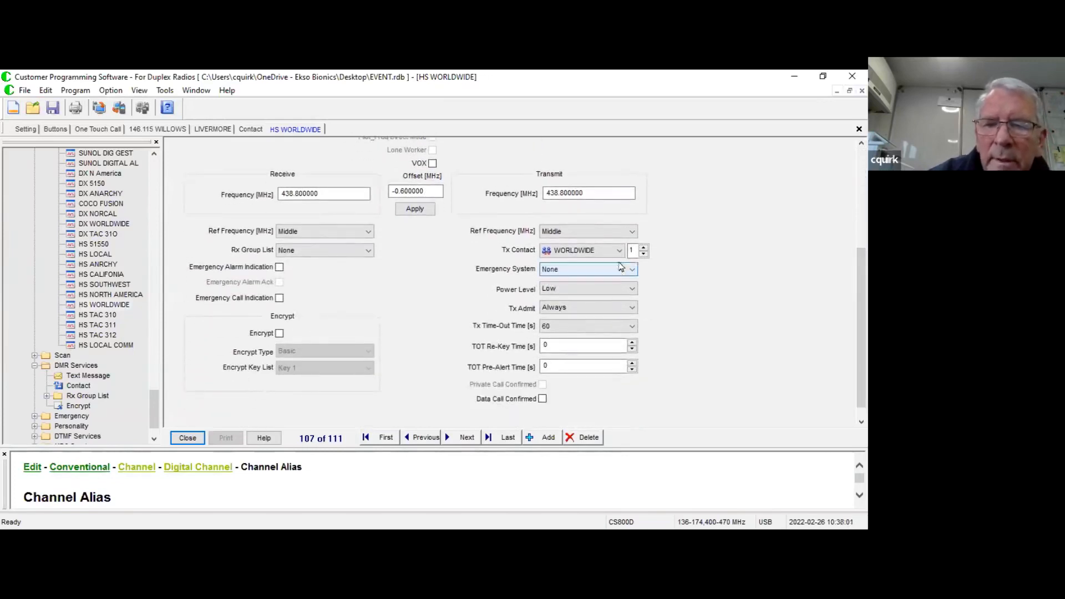
click(628, 233)
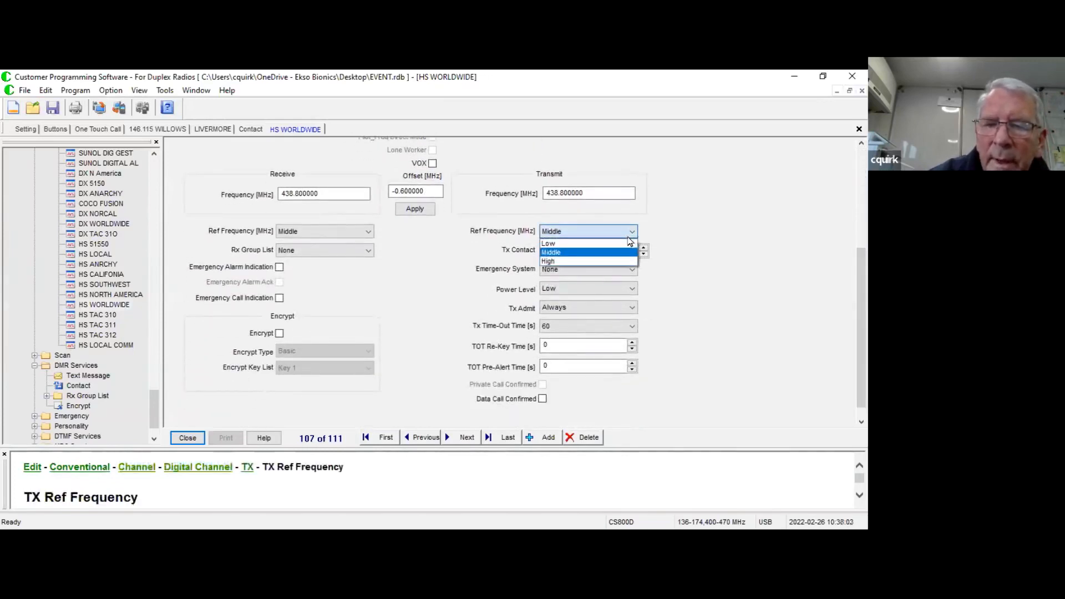
click(735, 240)
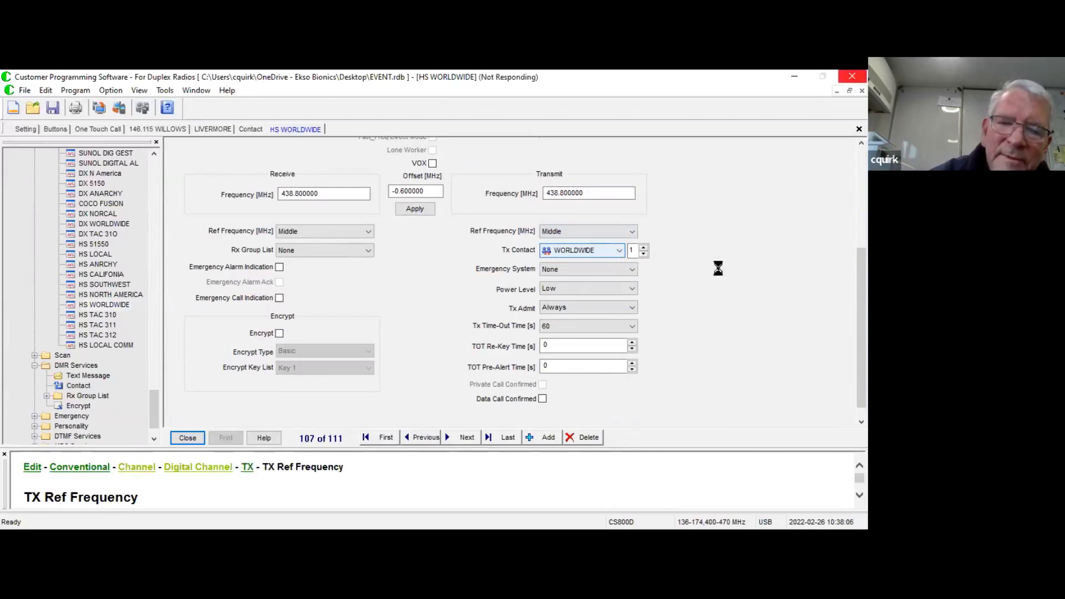
click(620, 250)
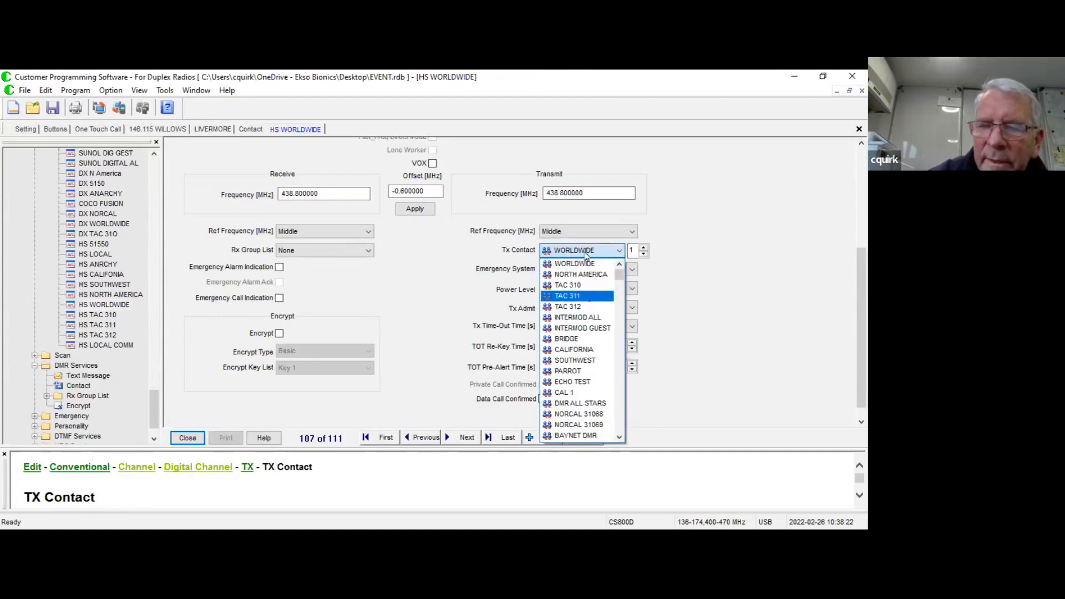
click(709, 214)
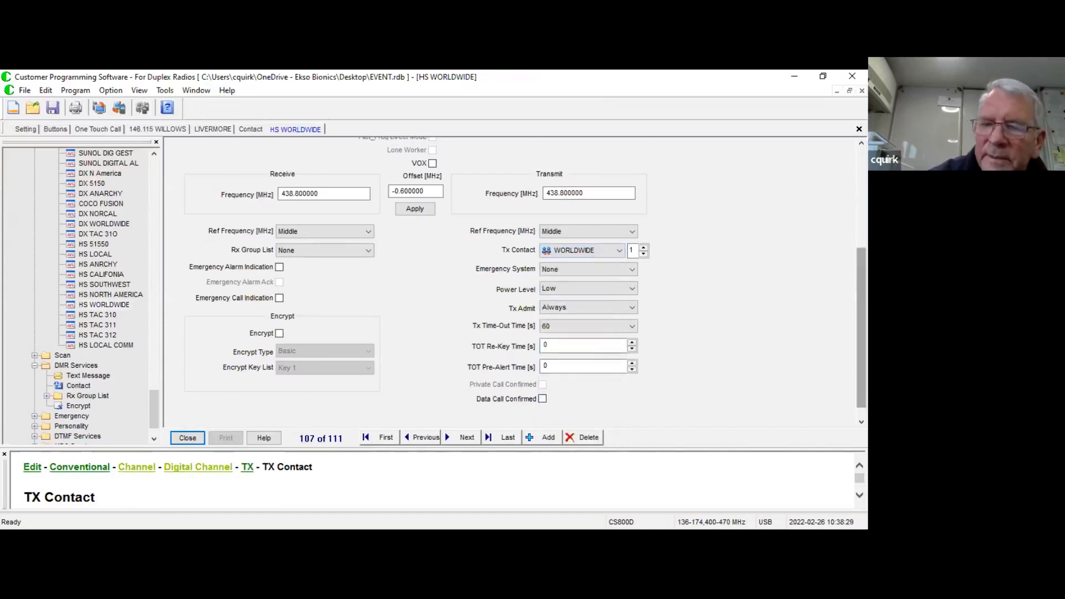
- Compare HS WORLDWIDE's channel alias with its Tx Contact and choose WORLDWIDE as the Tx Contact
scroll(860, 327, up, 5)
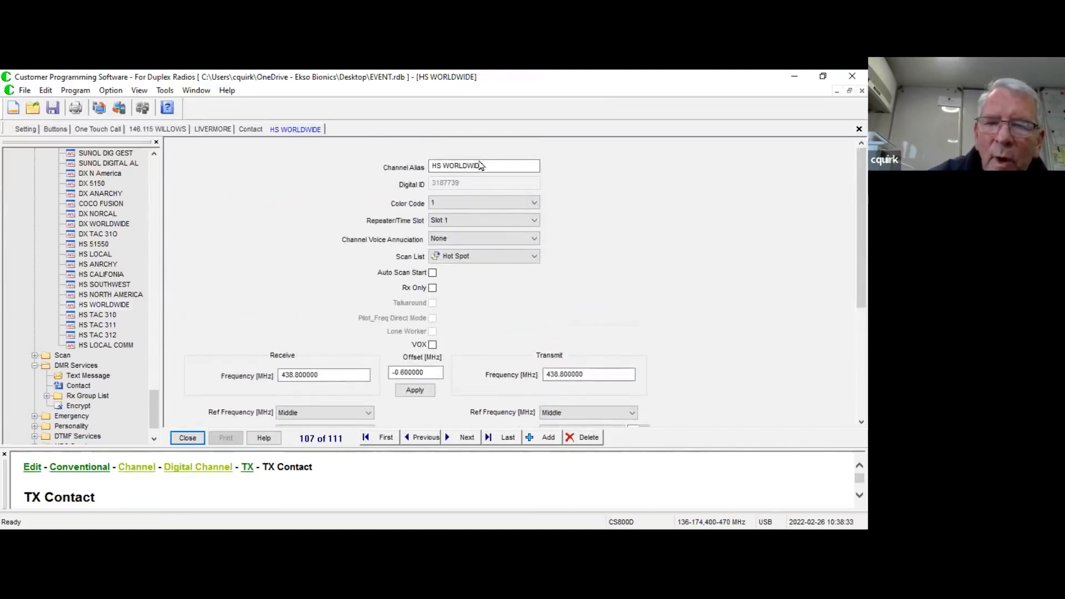
scroll(724, 273, down, 3)
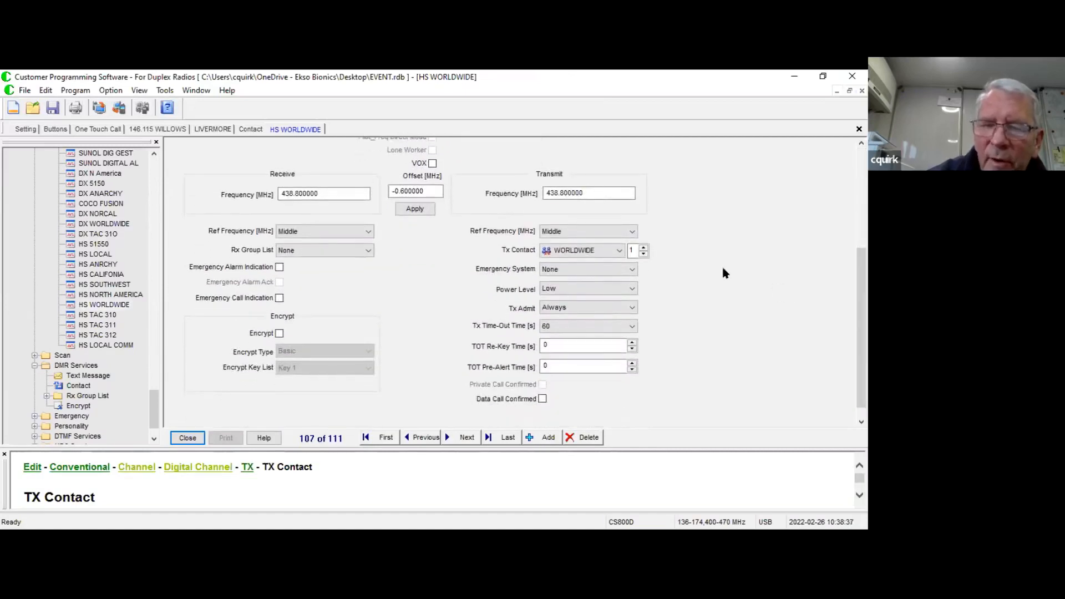
click(619, 250)
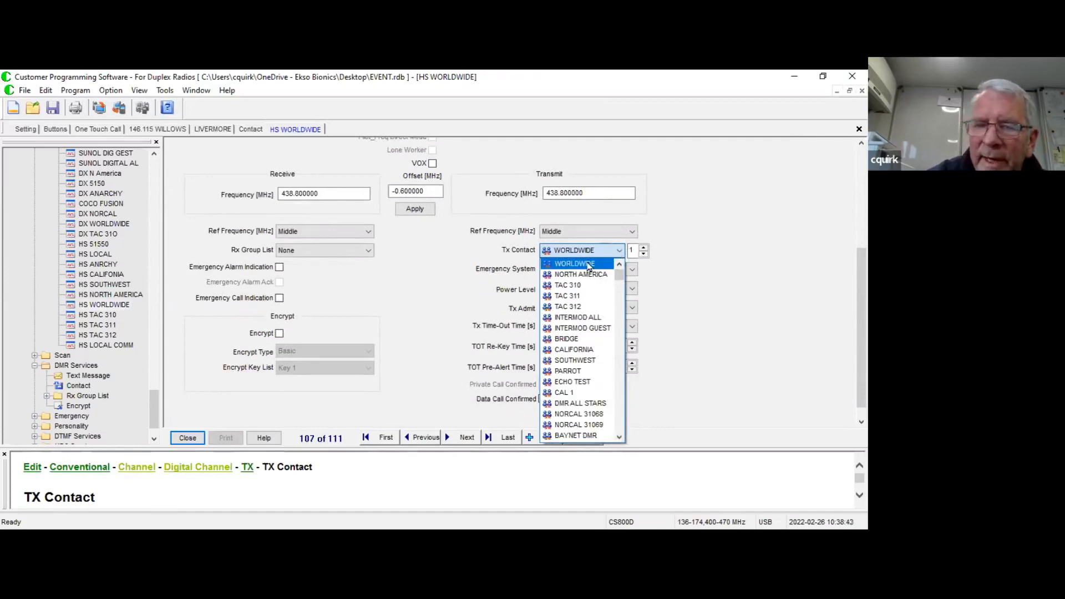
click(589, 265)
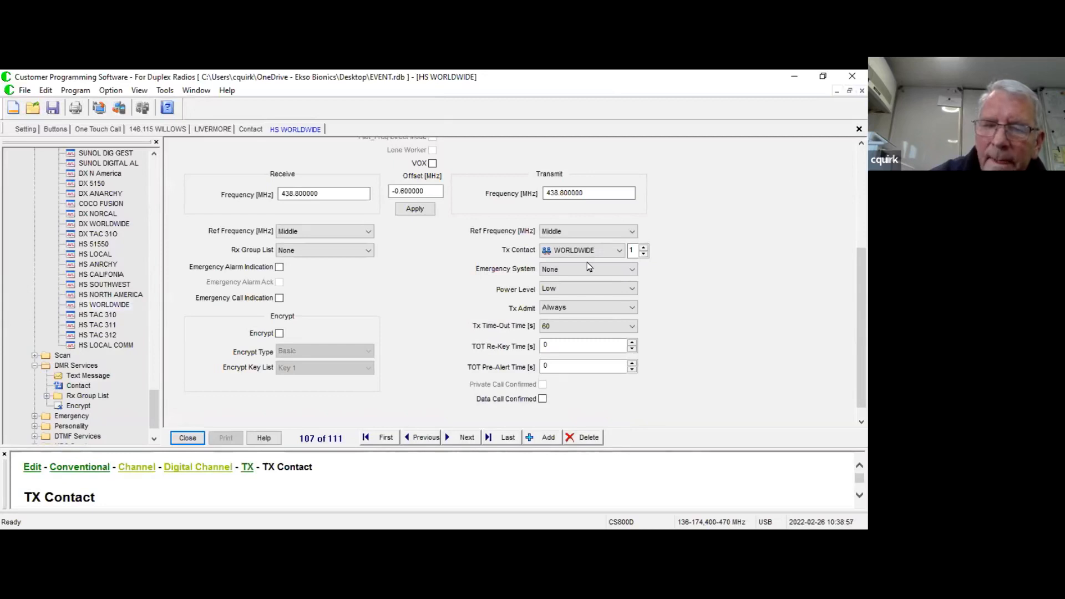
- Set HS WORLDWIDE's transmit power level to Low and view the remaining transmit settings
click(631, 291)
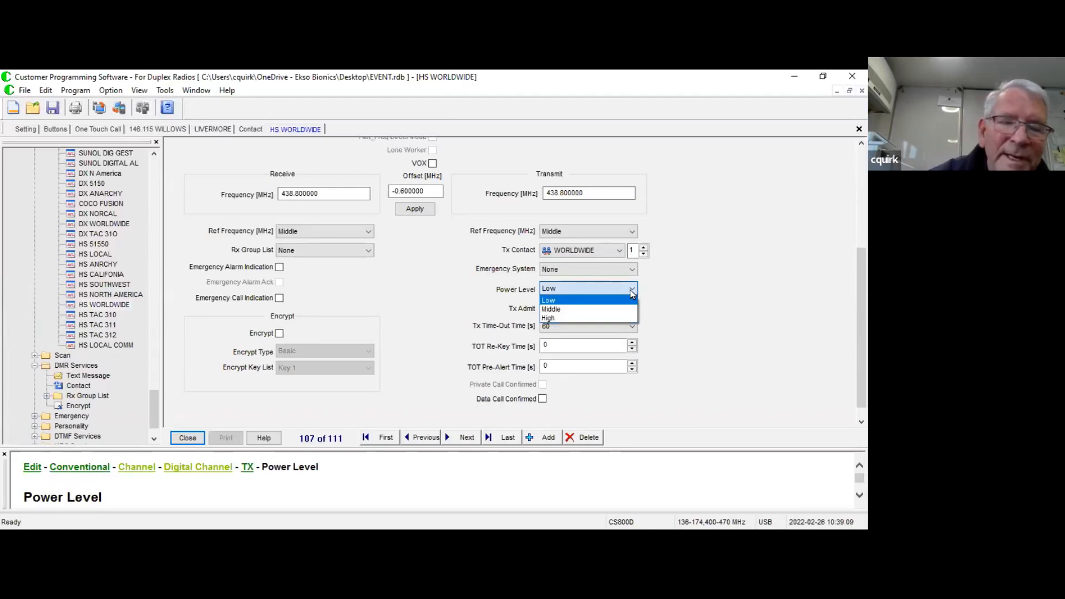
click(602, 301)
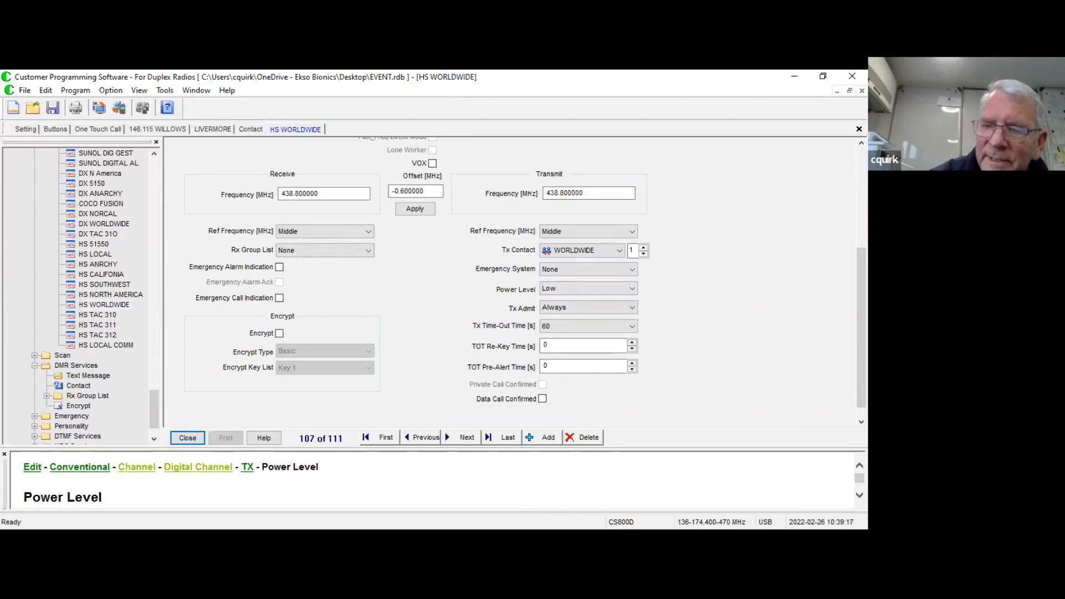
scroll(589, 306, down, 1)
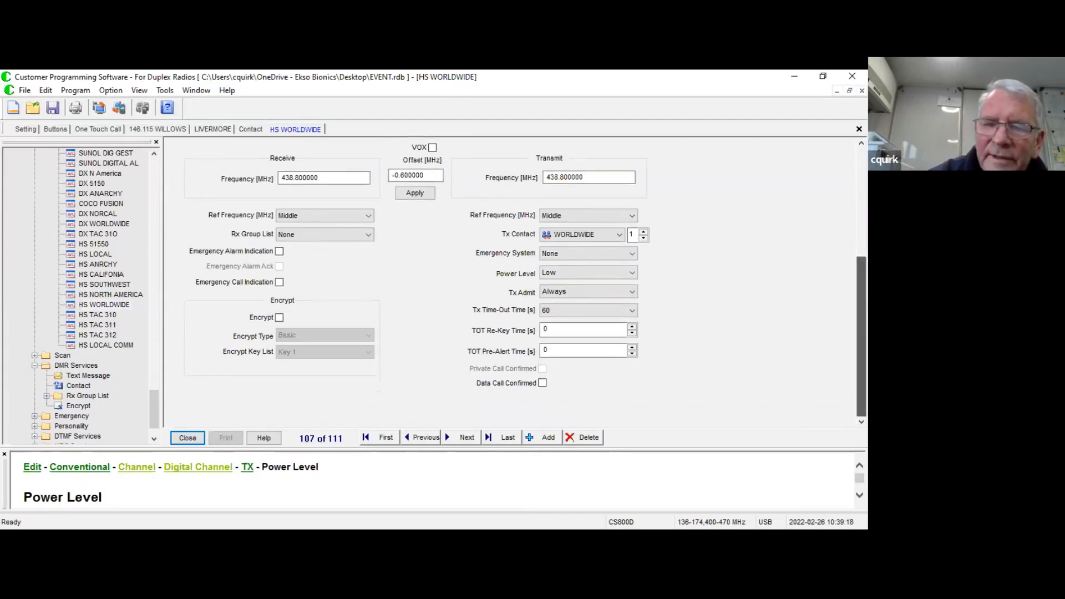
- Inspect the Tx Admit options for HS WORLDWIDE, keep Always, and review the channel's general, receive and transmit settings
click(589, 292)
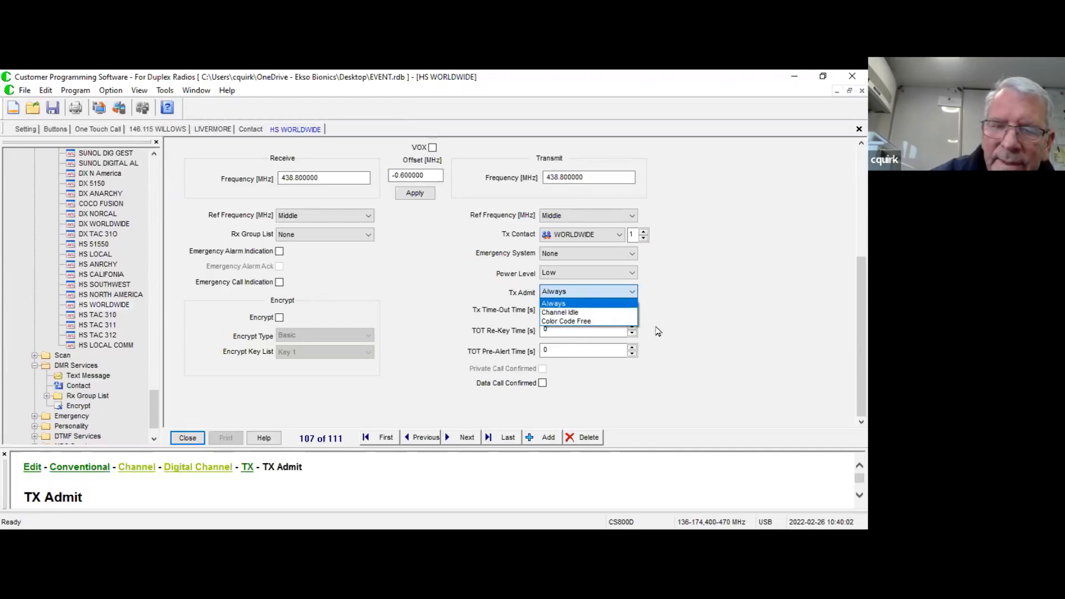
click(586, 313)
scroll(486, 162, up, 5)
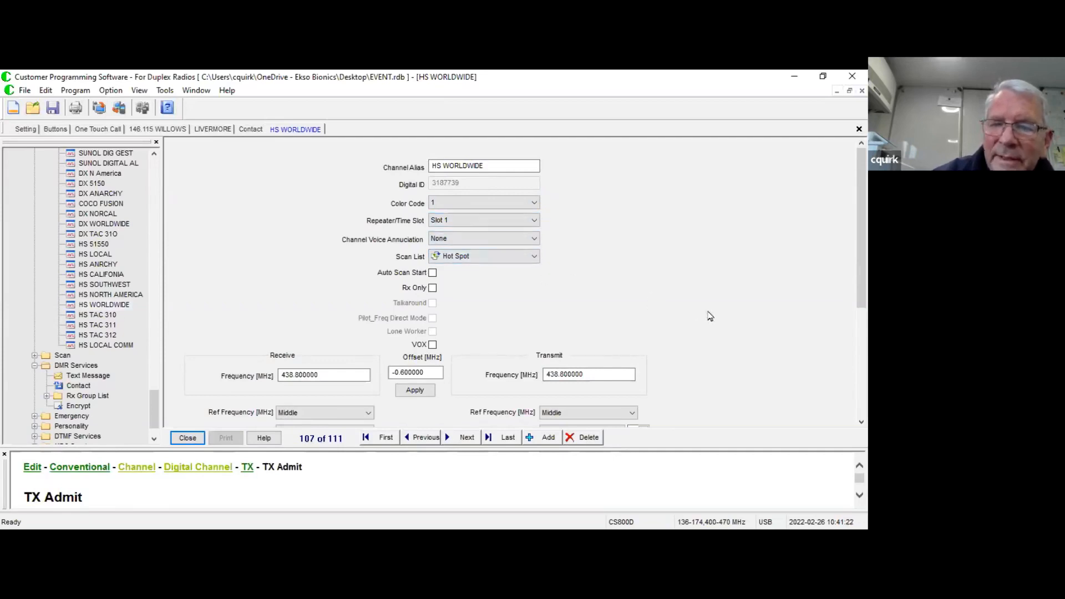
scroll(390, 216, down, 5)
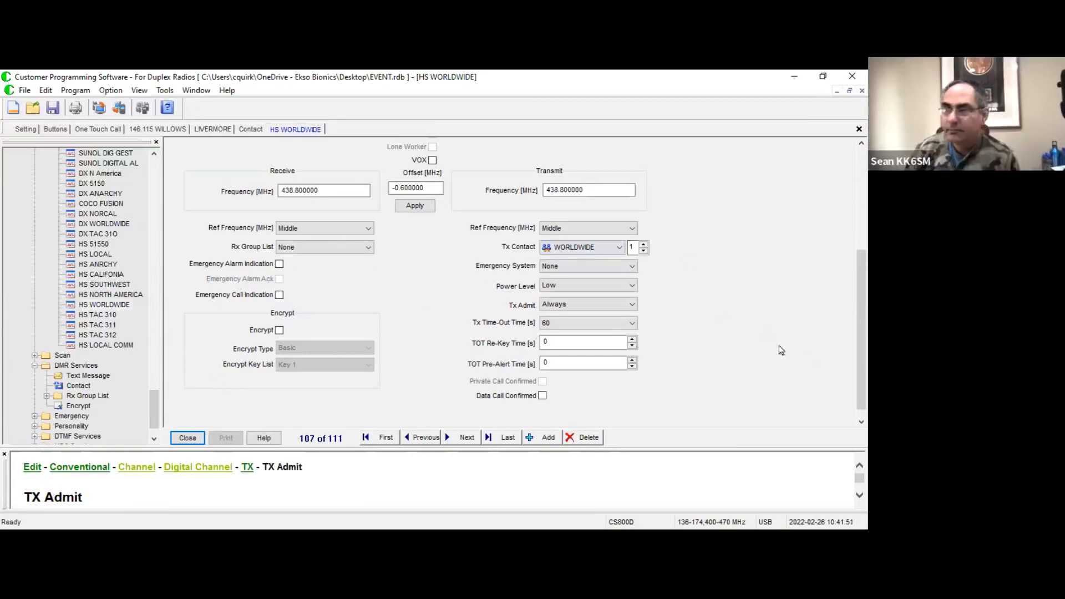
drag(861, 304, 861, 201)
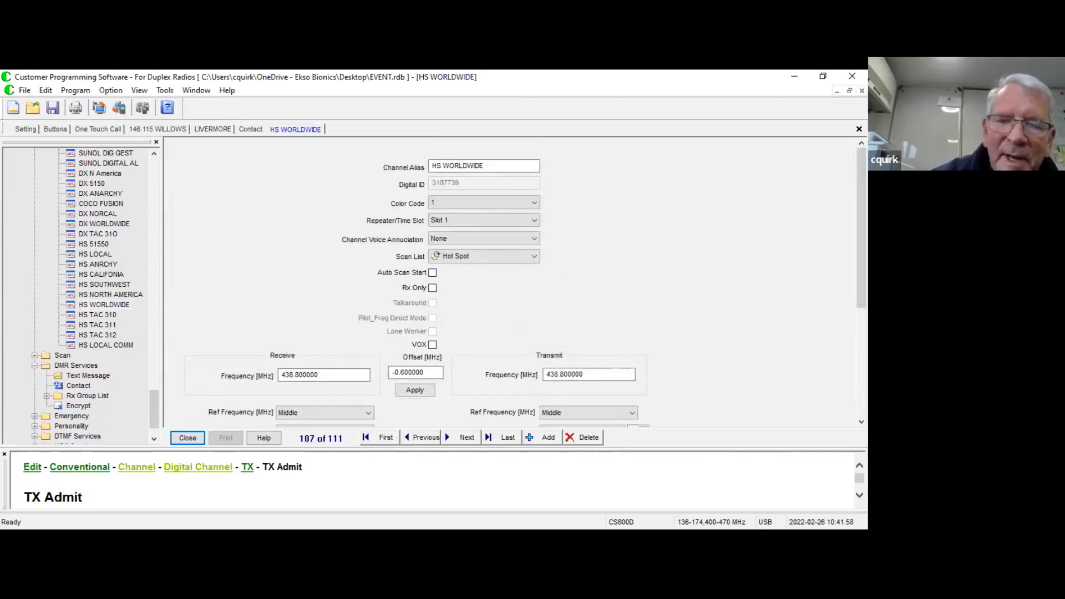
drag(862, 227, 861, 283)
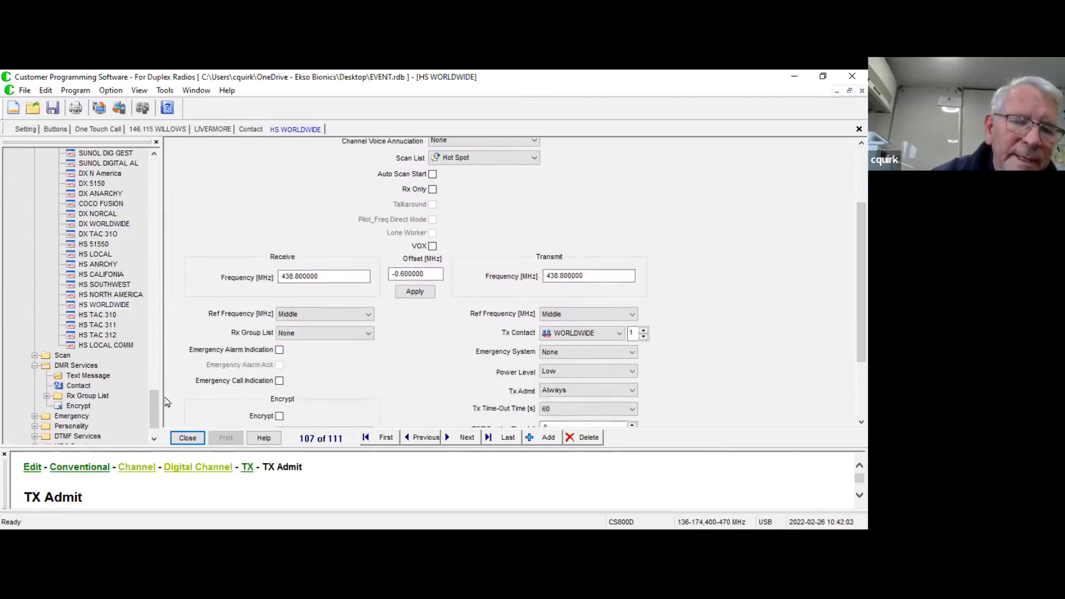
- Open the HOT SPOT zone and examine its member channels alongside the available channels
drag(154, 407, 143, 201)
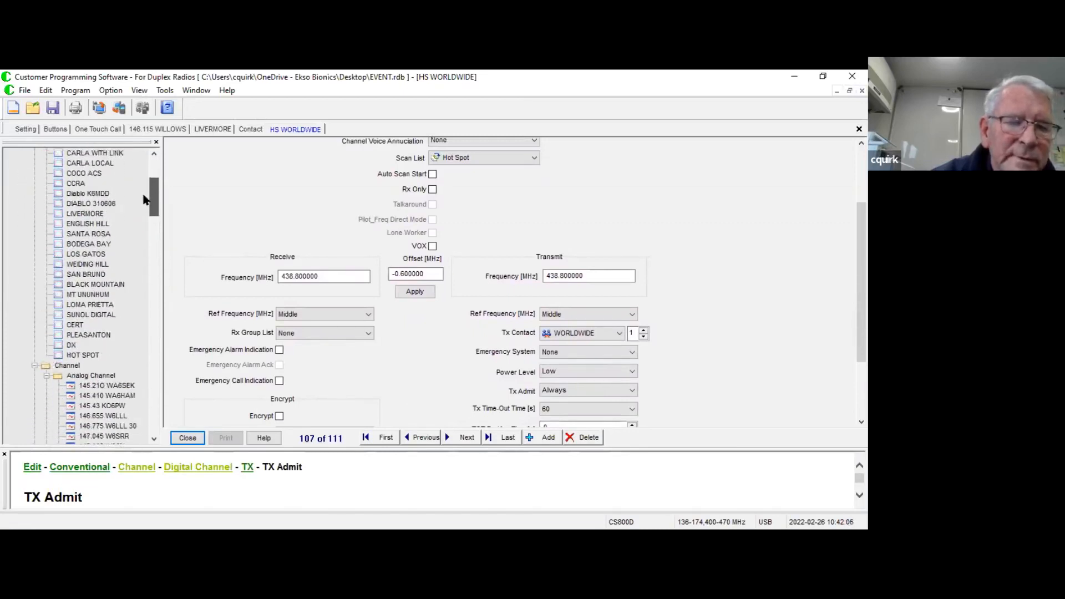
double_click(91, 356)
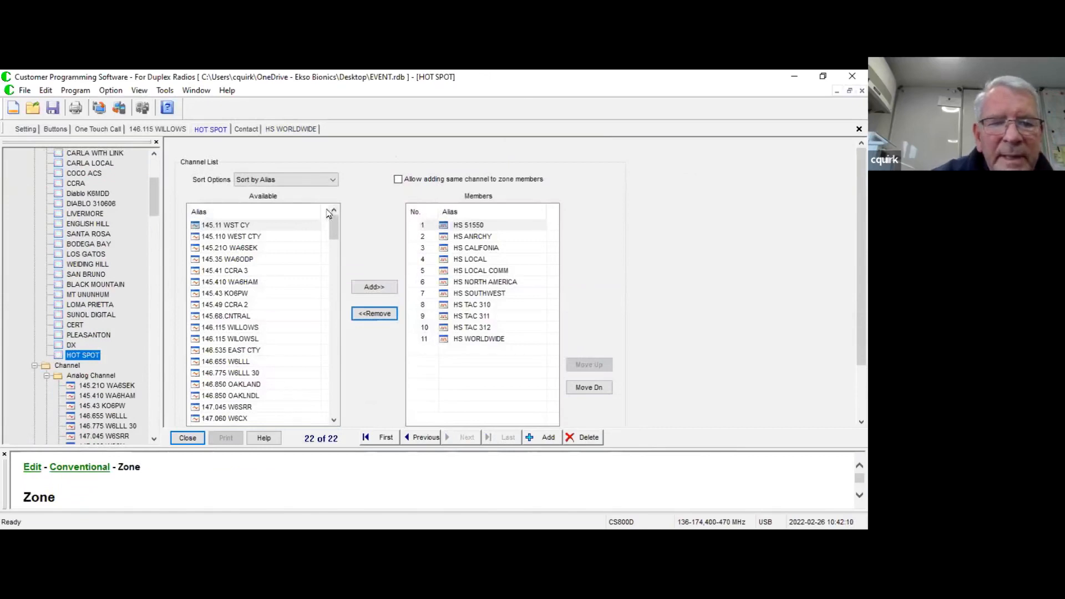
drag(332, 229, 327, 333)
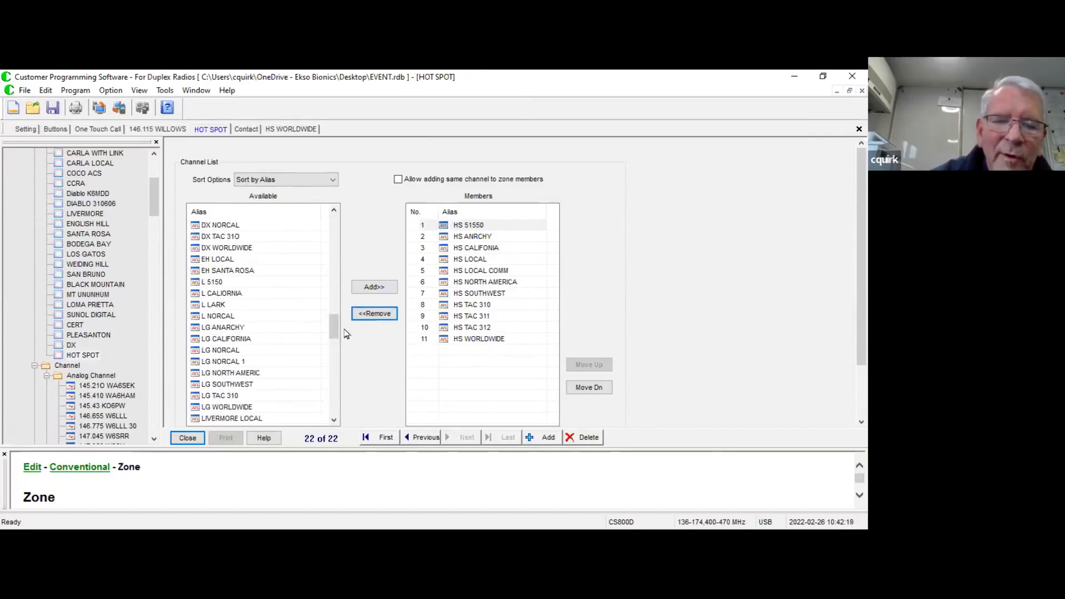
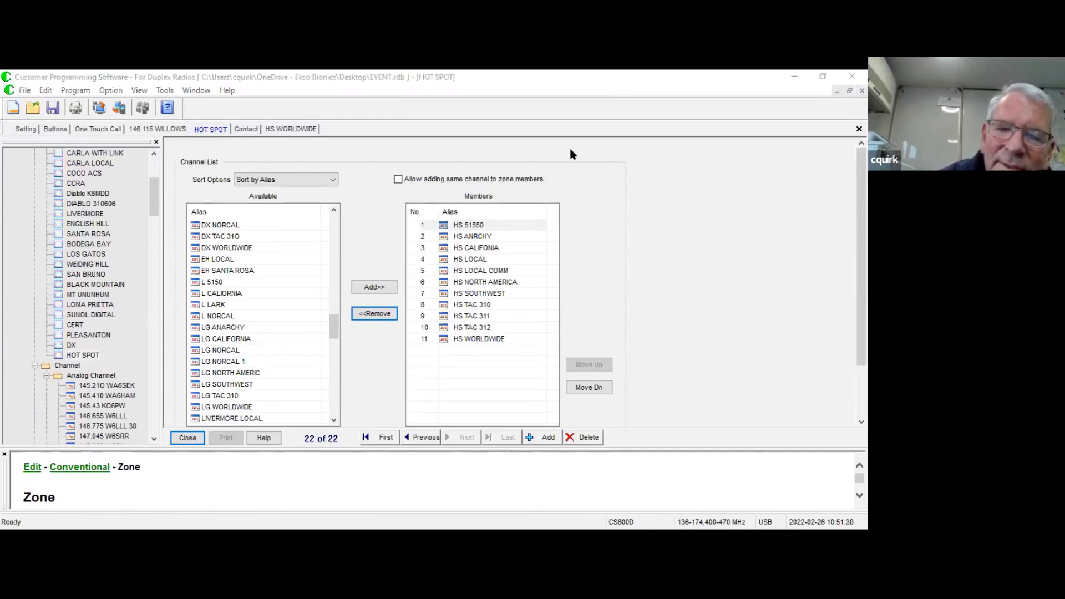
click(645, 196)
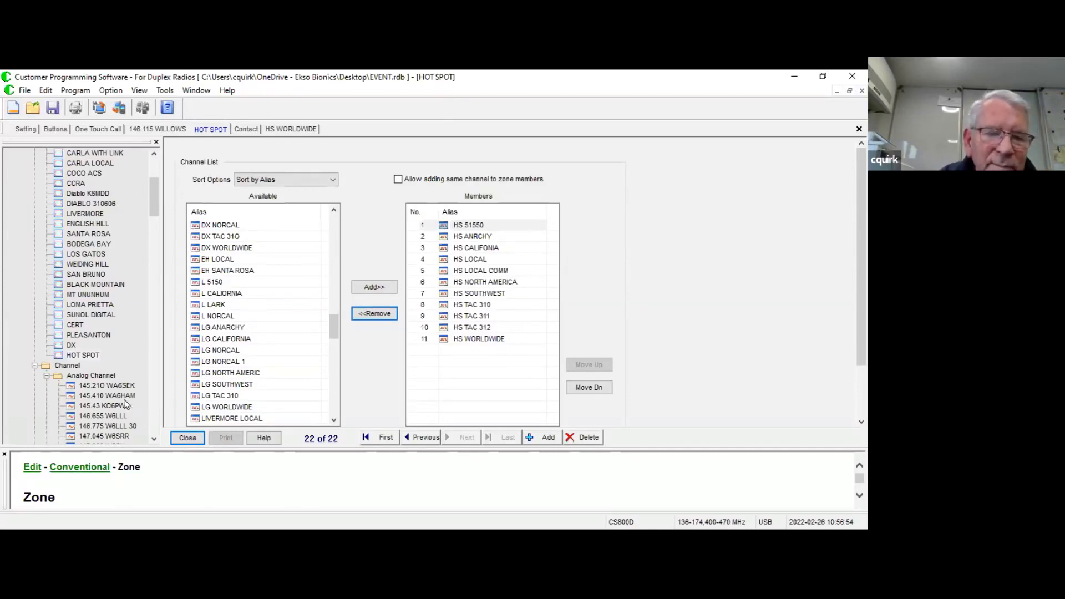
- Open the CERT zone to examine its member channels, and locate the CERT entries among the analog channels
drag(151, 199, 151, 192)
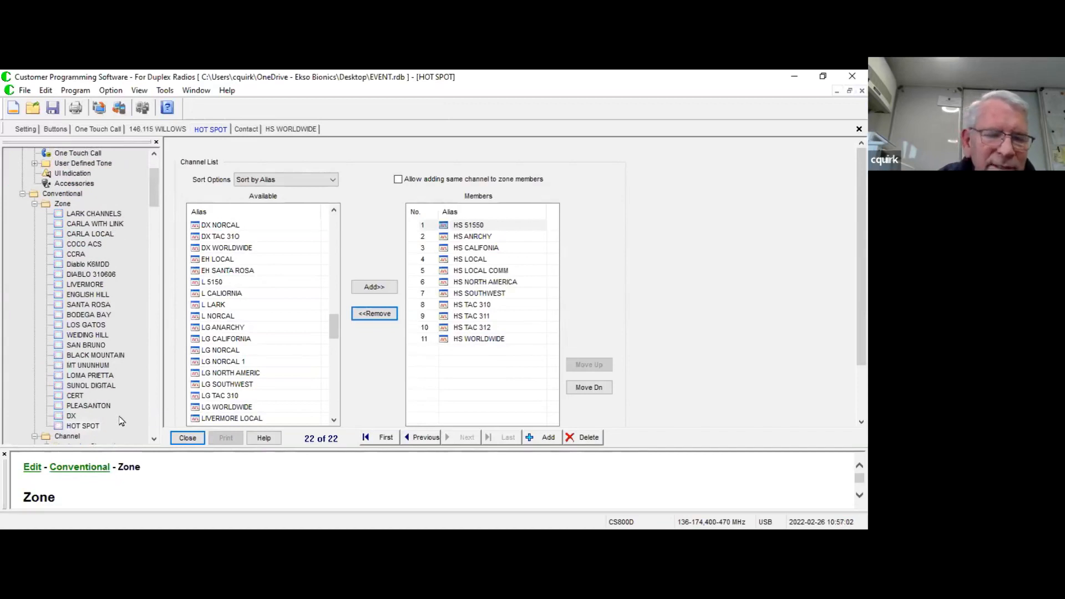
click(75, 396)
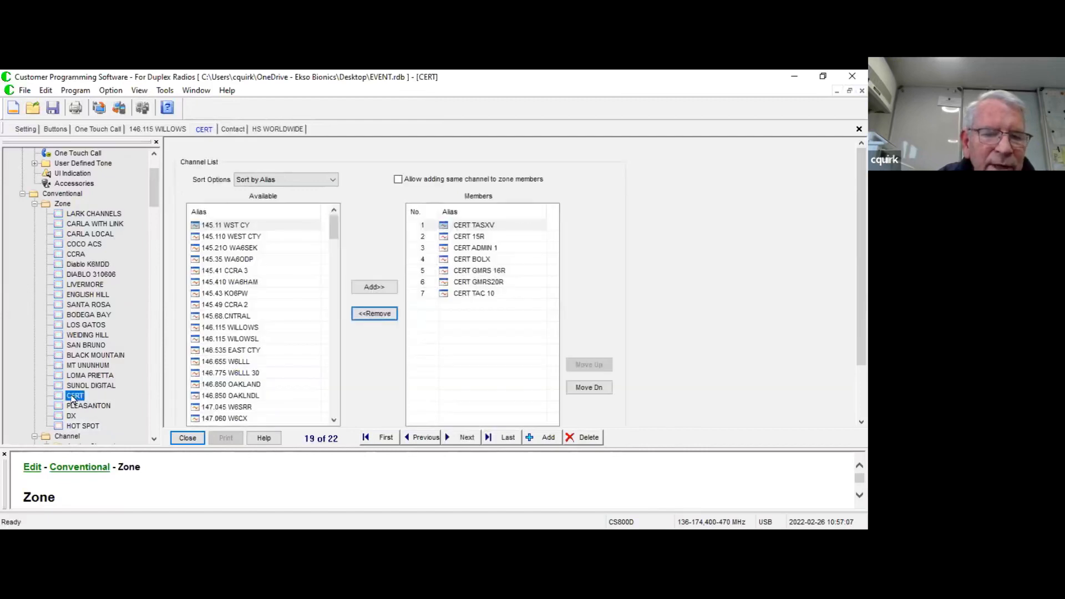
click(629, 254)
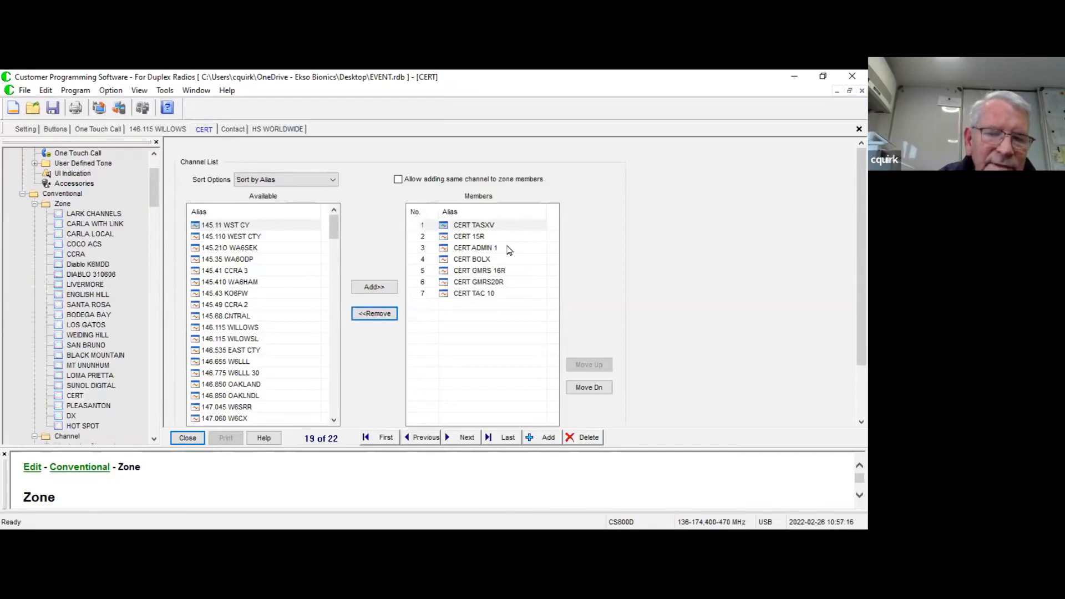
drag(153, 201, 154, 265)
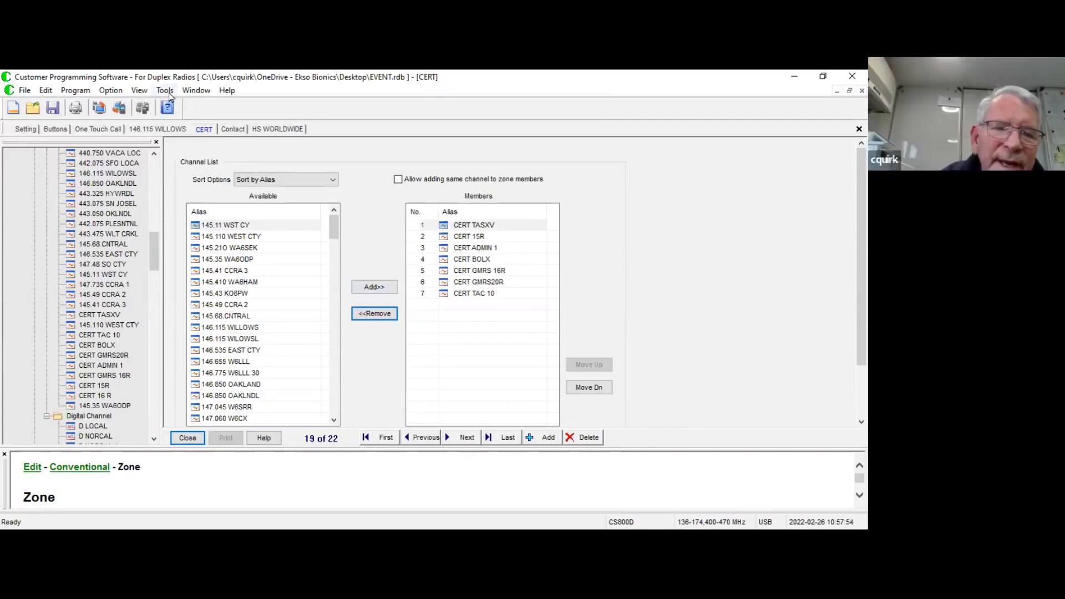
- Export the codeplug's channels to the Desktop as an .xls file named spreadsheet
click(169, 92)
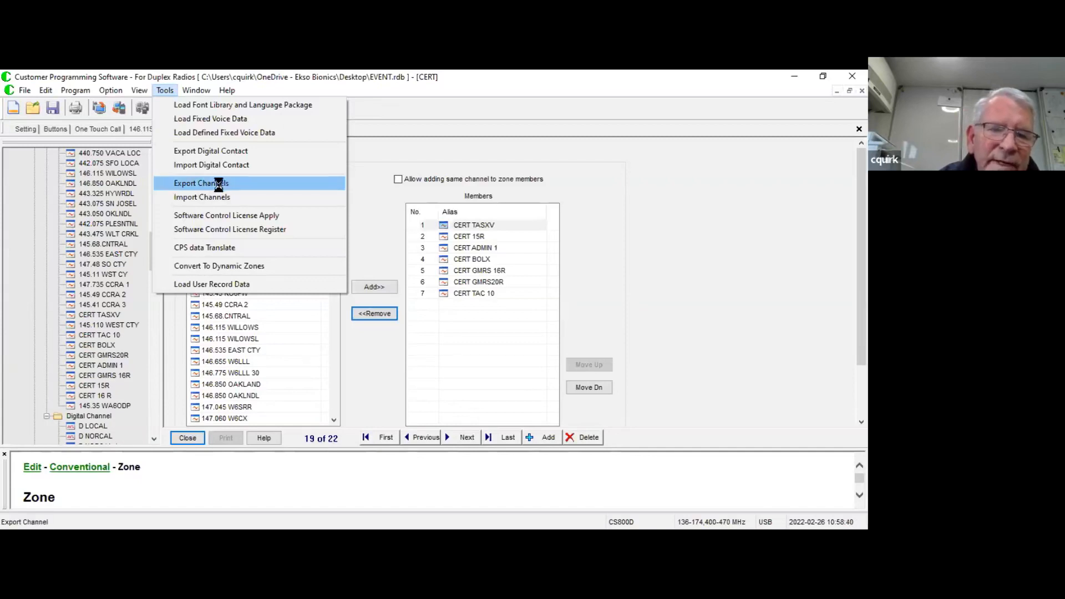
click(221, 189)
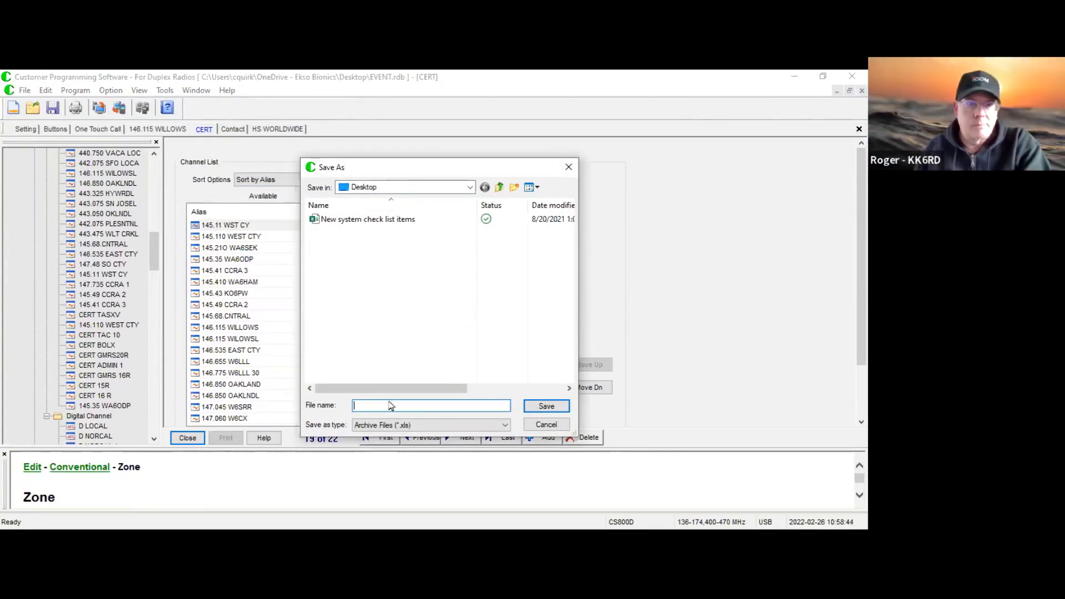
text(spreadsheet)
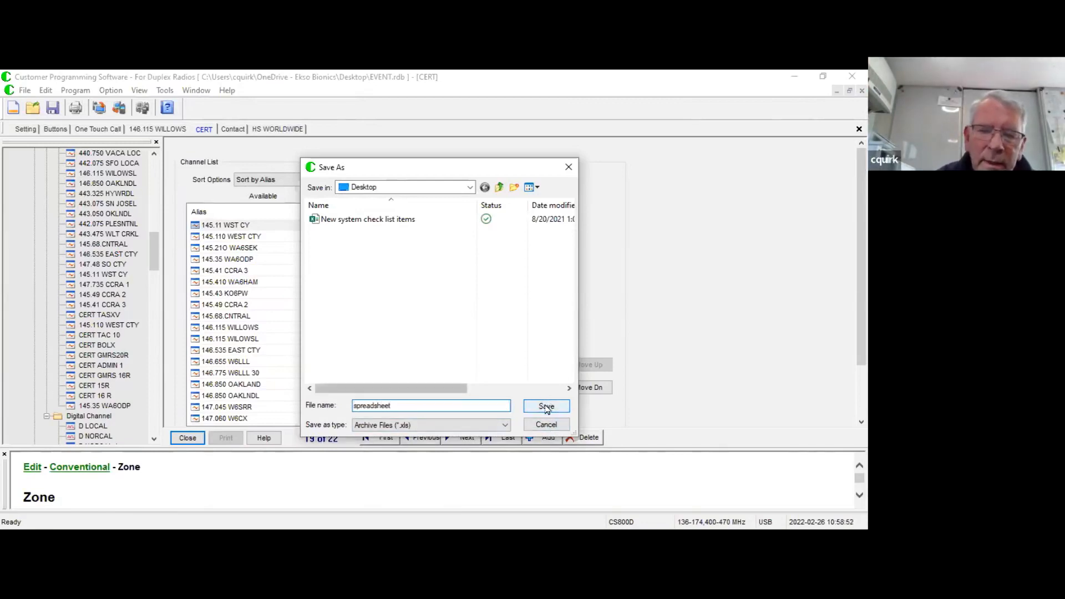
click(546, 408)
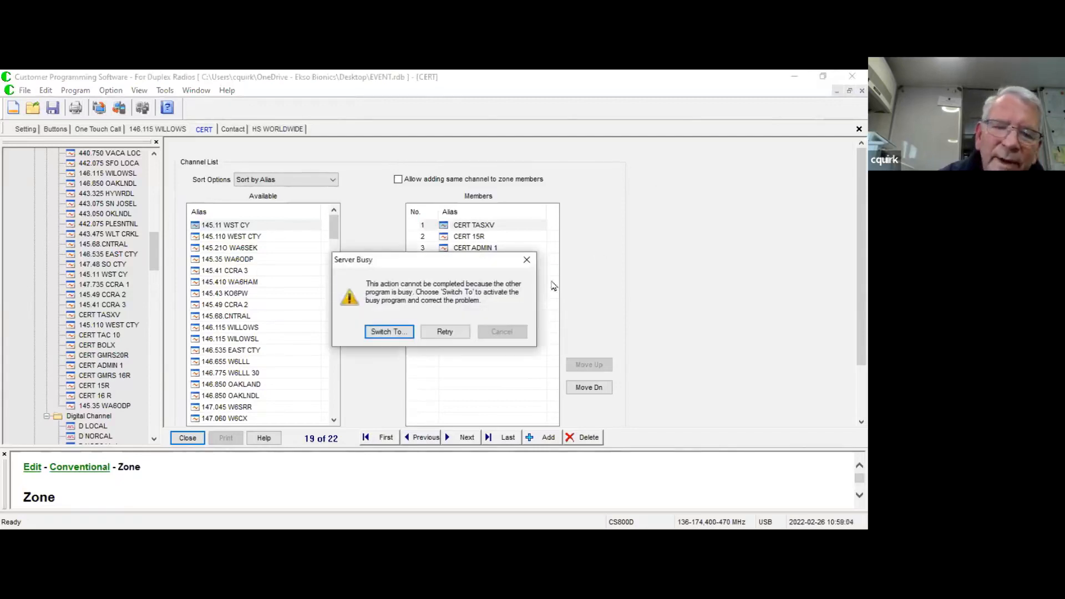
click(528, 262)
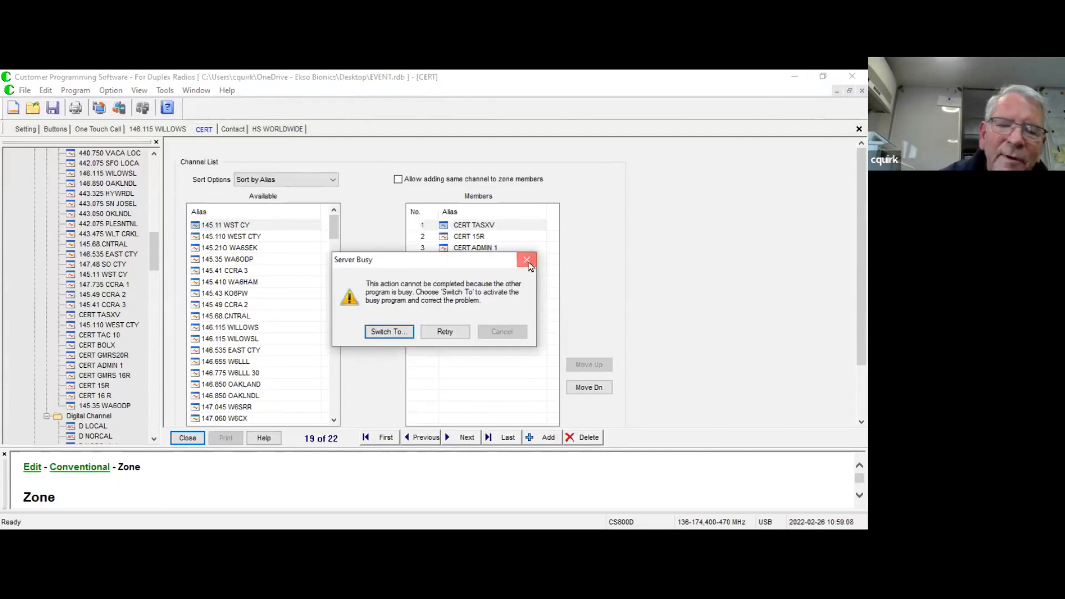